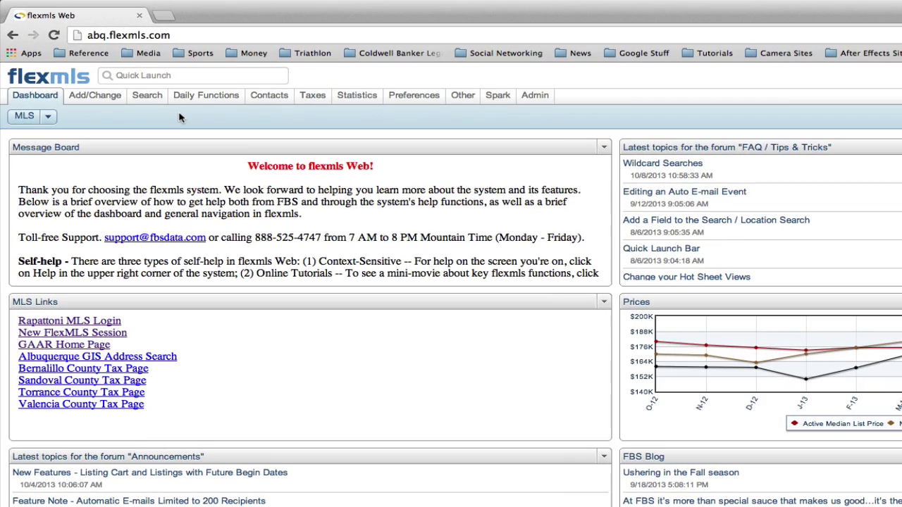
Open Contact Management from the Contacts menu to list existing contacts.
{"action": "left_click", "coordinate": [155, 97]}
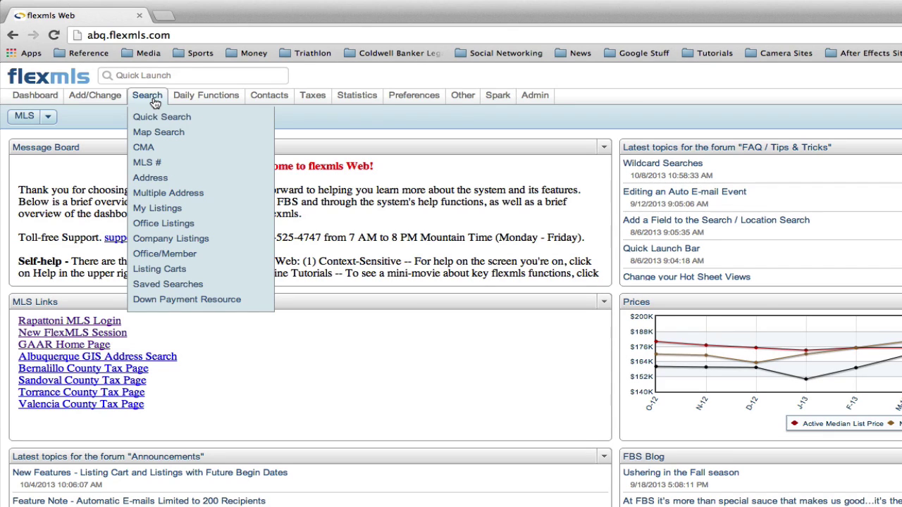
{"action": "mouse_move", "coordinate": [275, 99]}
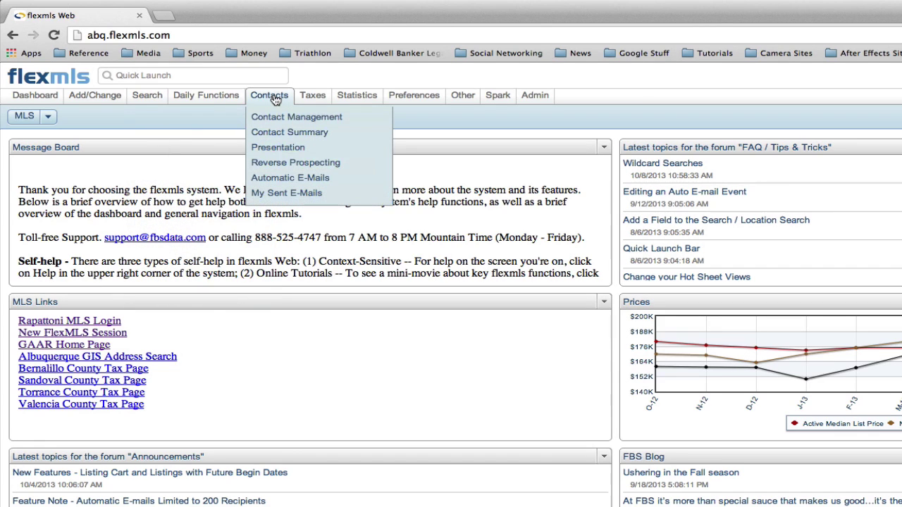
{"action": "left_click", "coordinate": [275, 120]}
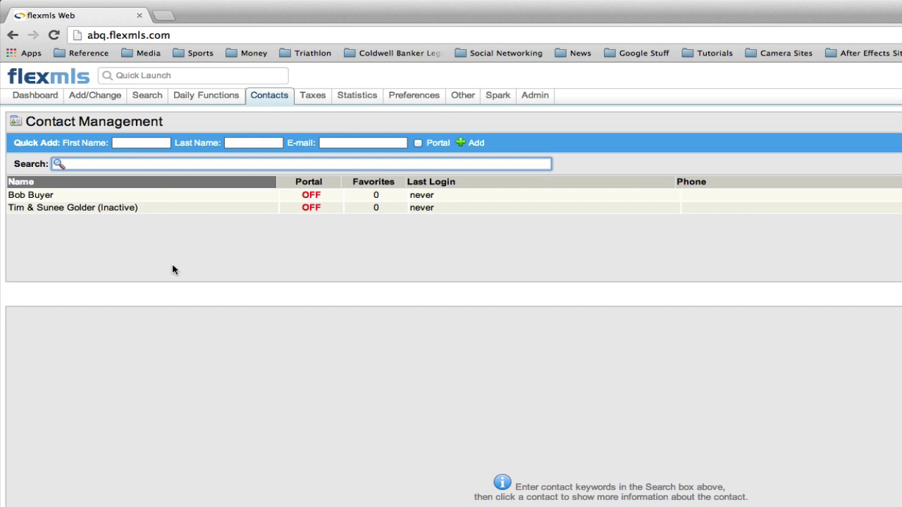
Quick-add the client with first name, last name and a corrected e-mail address.
{"action": "left_click", "coordinate": [139, 142]}
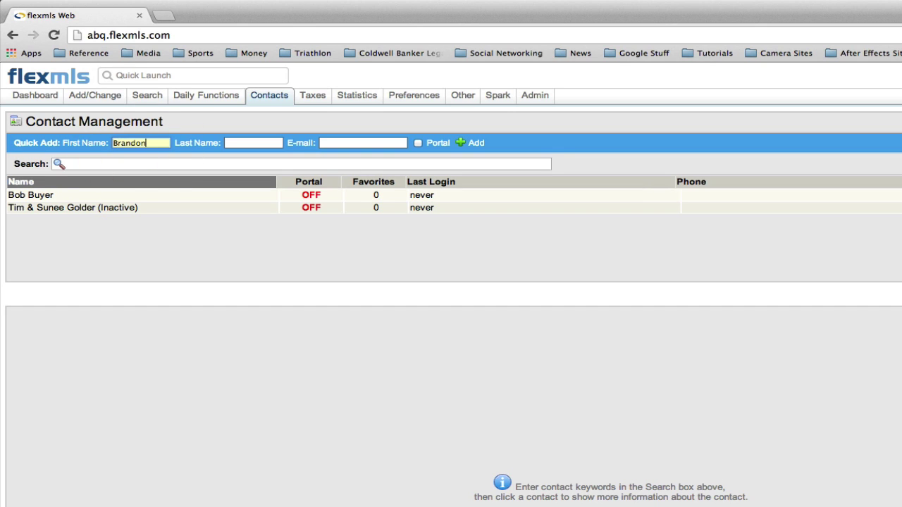
{"action": "key", "text": "Tab"}
{"action": "key", "text": "Tab"}
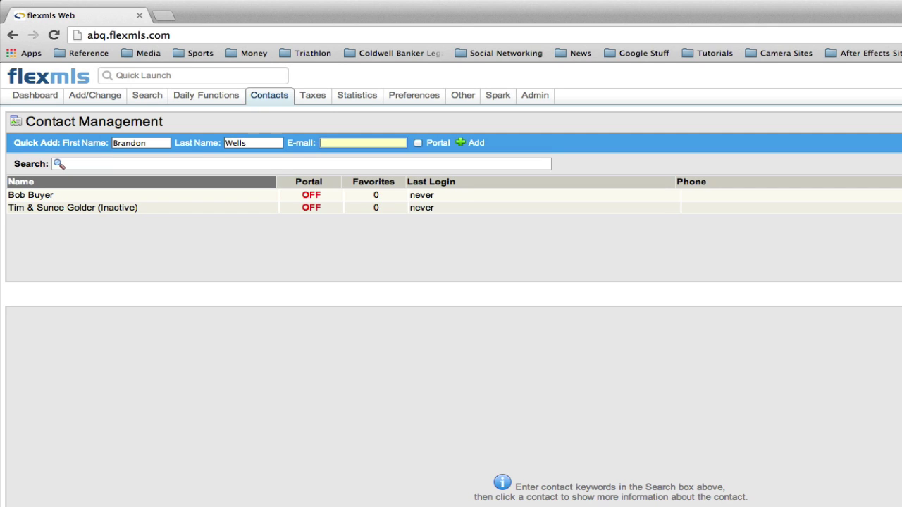
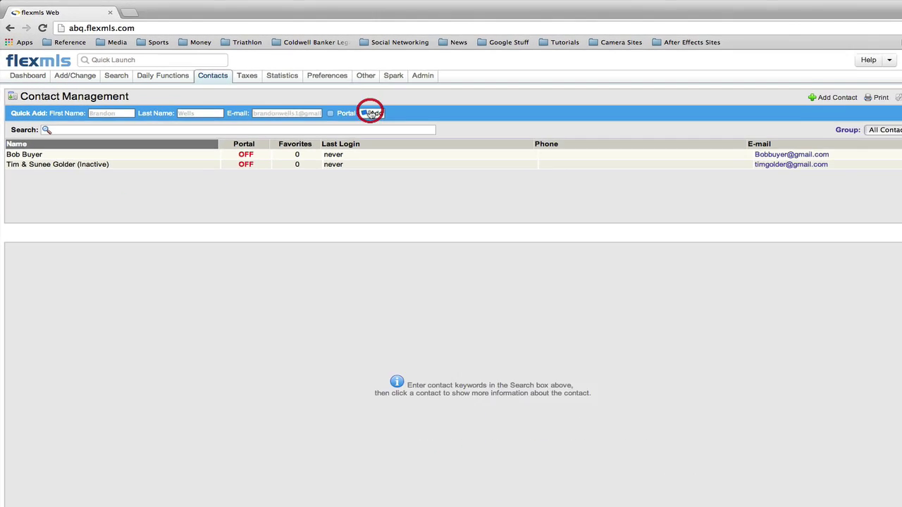
{"action": "left_click", "coordinate": [471, 144]}
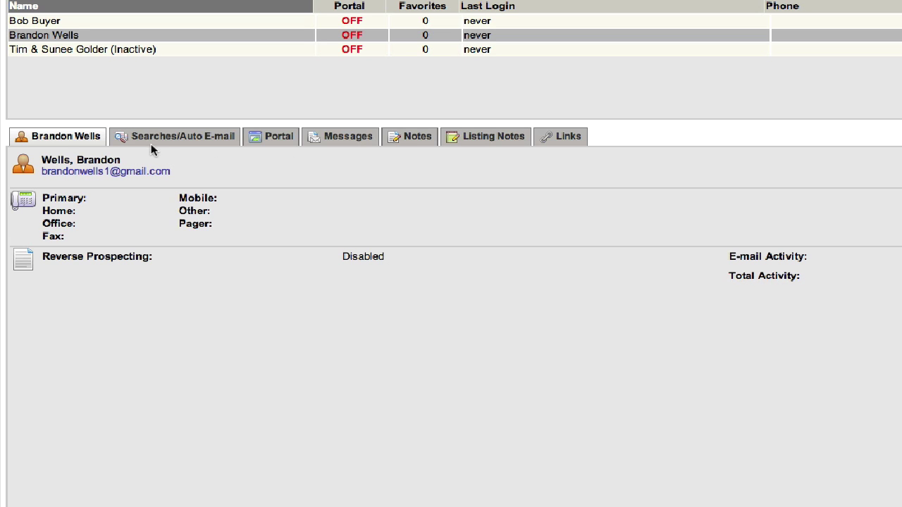
Start a new quick search from the contact's Searches/Auto E-mail tab.
{"action": "left_click", "coordinate": [188, 139]}
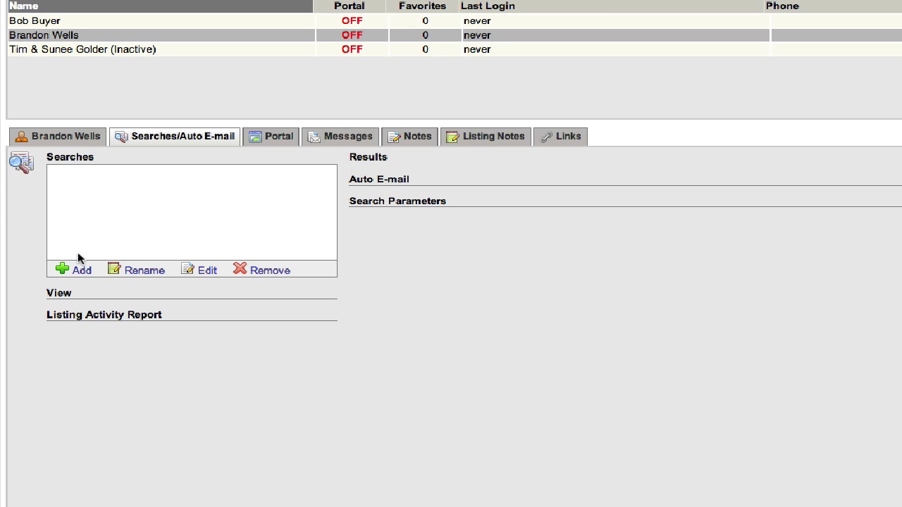
{"action": "left_click", "coordinate": [82, 271]}
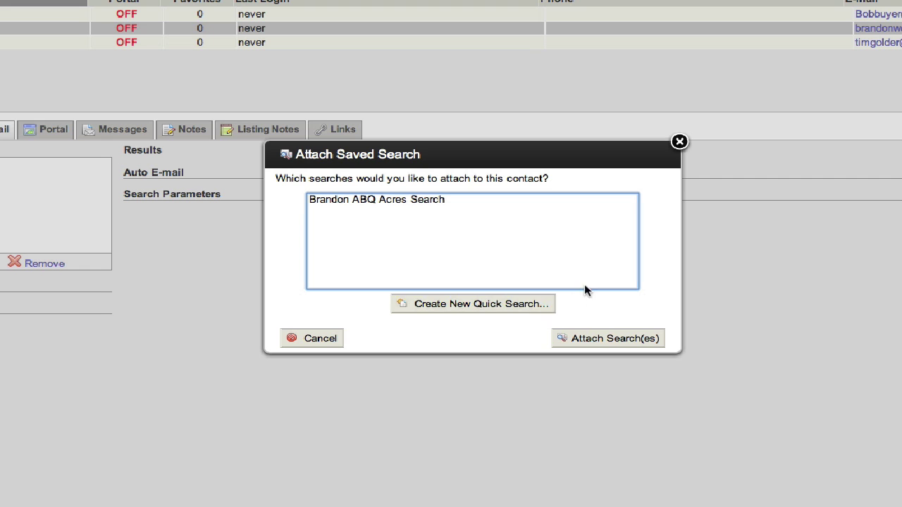
{"action": "left_click", "coordinate": [488, 304]}
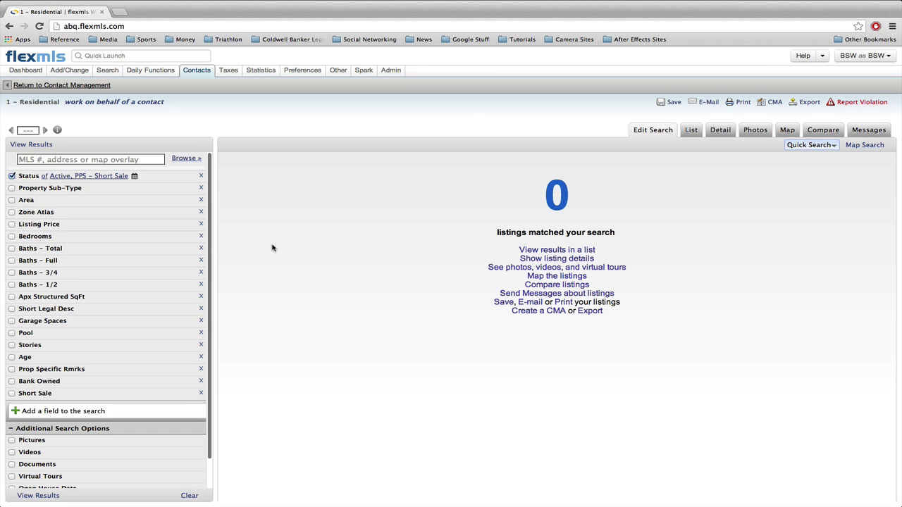
Limit the search to area 21 - ABQ Acres West, priced 300 to 400.
{"action": "left_click", "coordinate": [62, 201]}
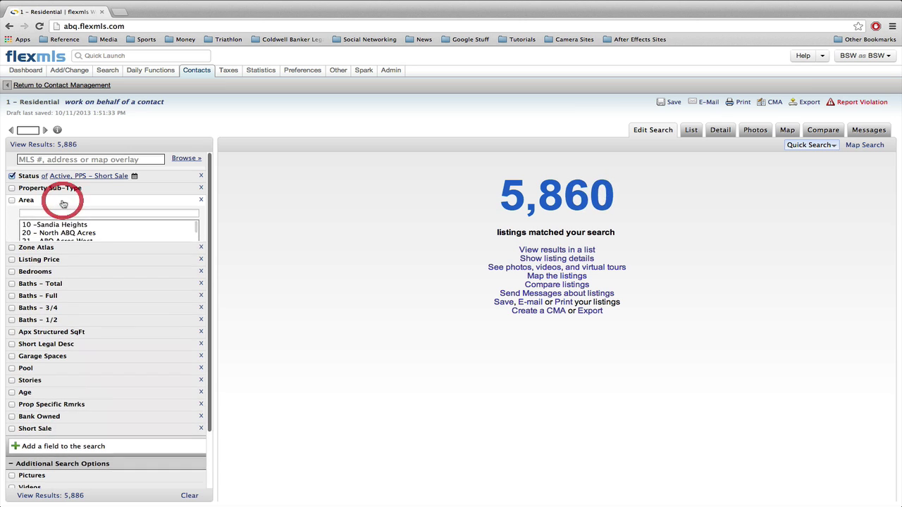
{"action": "left_click", "coordinate": [61, 241]}
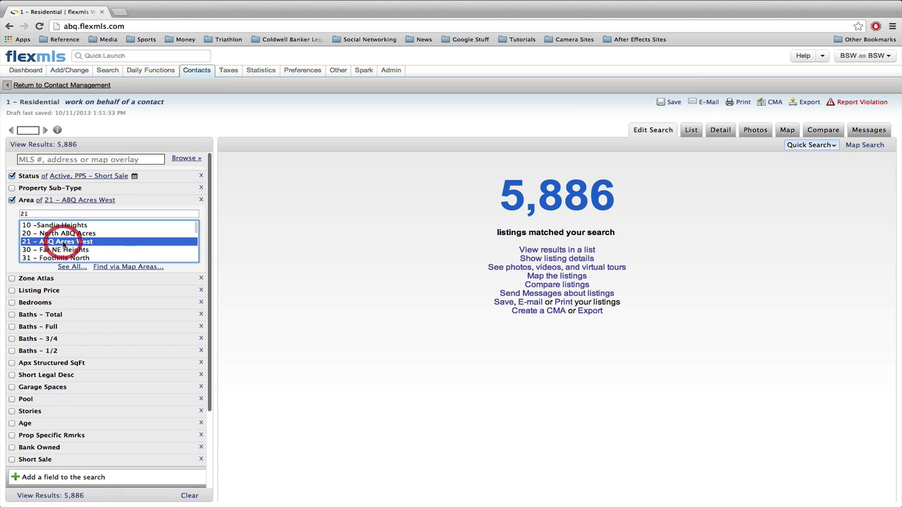
{"action": "left_click", "coordinate": [60, 290]}
{"action": "left_click", "coordinate": [46, 301]}
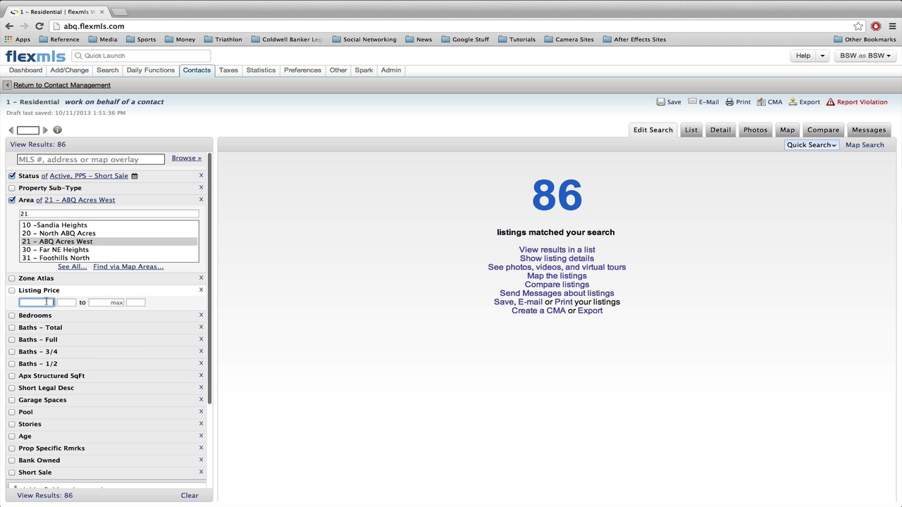
{"action": "type", "text": "300"}
{"action": "key", "text": "Tab"}
{"action": "type", "text": "400"}
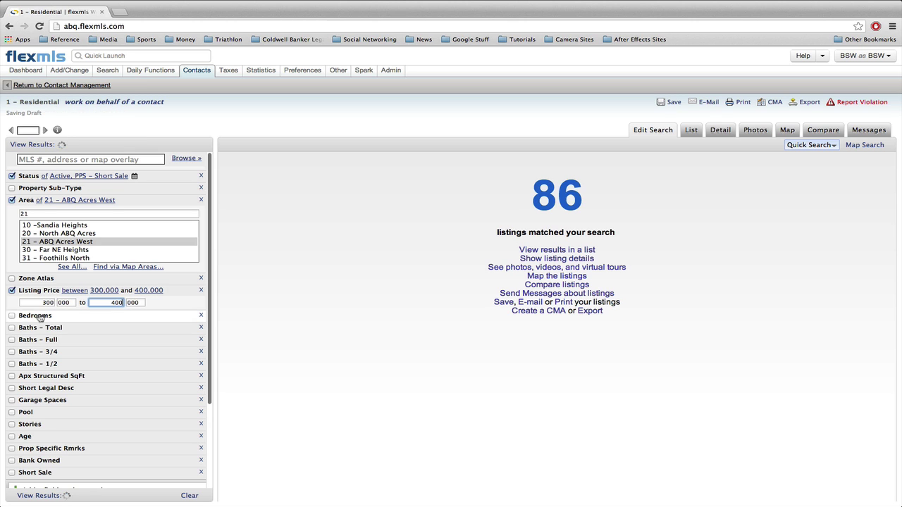
Require at least 3 bedrooms and Detached sub-type, then save the search.
{"action": "left_click", "coordinate": [40, 318]}
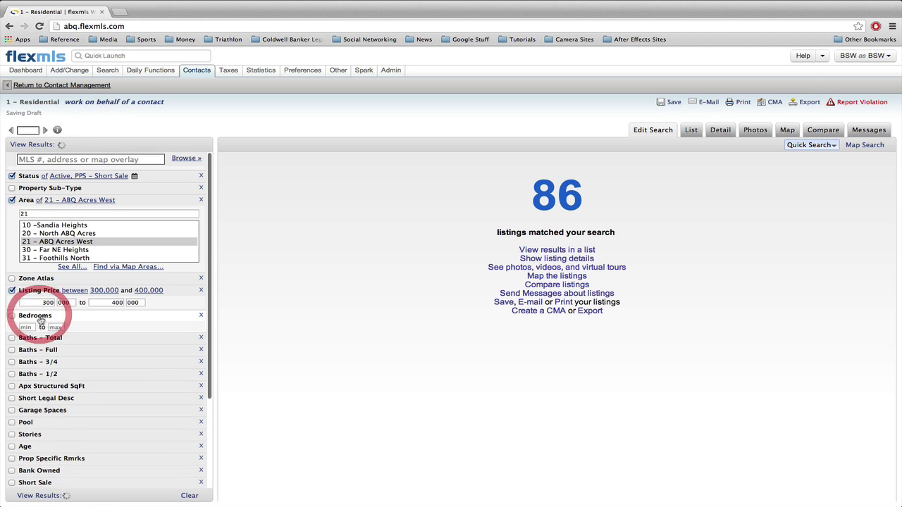
{"action": "left_click", "coordinate": [28, 327]}
{"action": "type", "text": "3"}
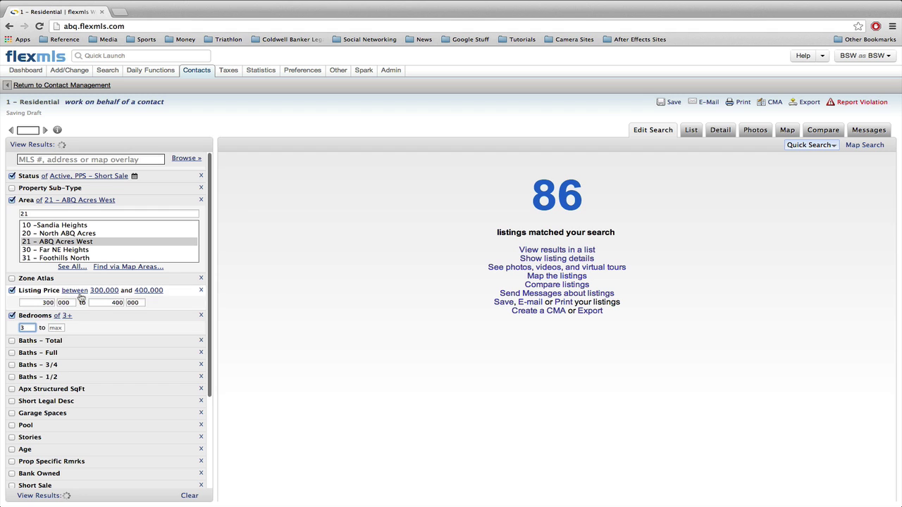
{"action": "left_click", "coordinate": [70, 188]}
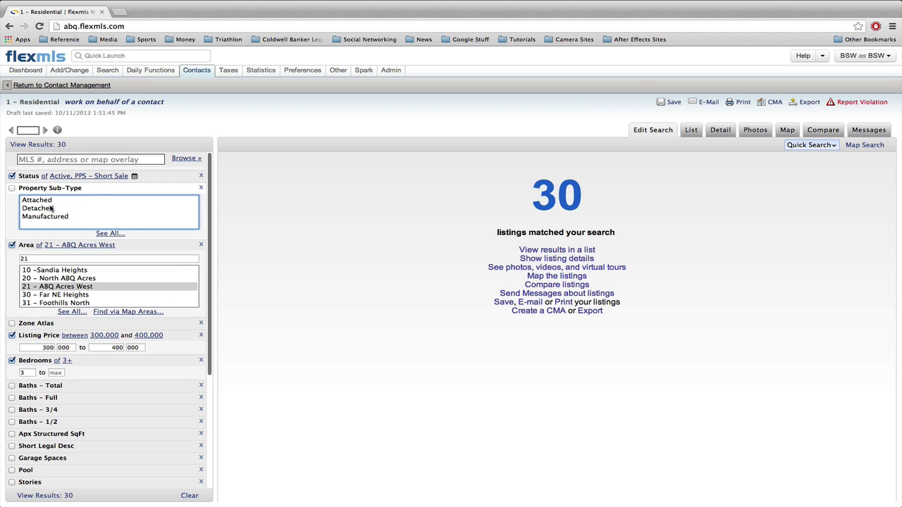
{"action": "left_click", "coordinate": [44, 207]}
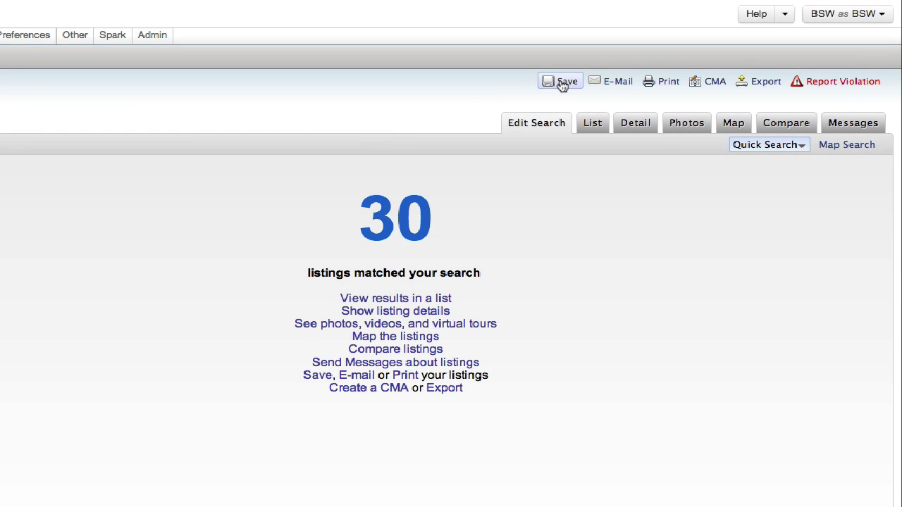
{"action": "left_click", "coordinate": [562, 83]}
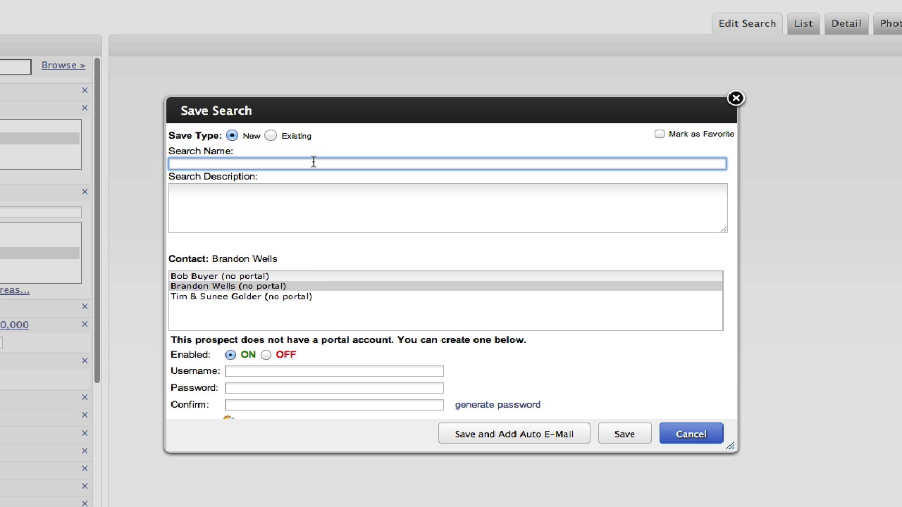
Name the search with the client's first name plus 'ABQ Acres West Search', fixing the apostrophe.
{"action": "type", "text": "Brandon"}
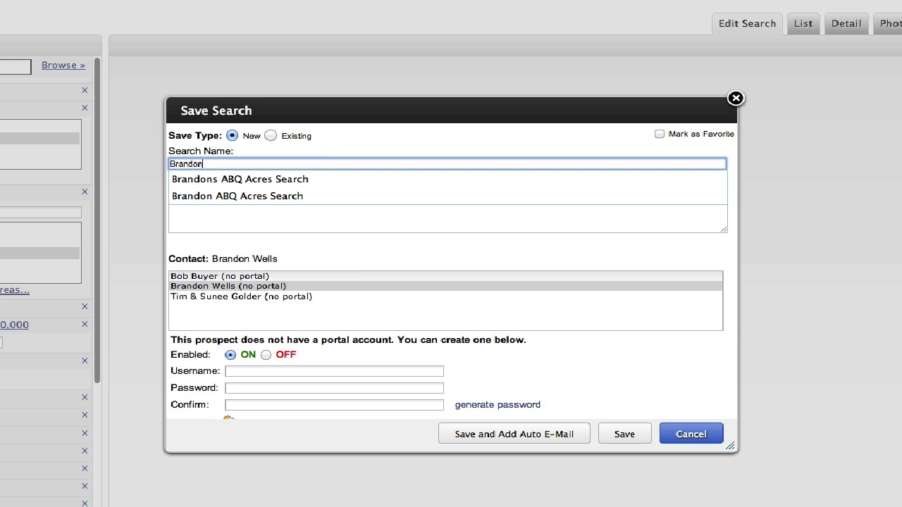
{"action": "type", "text": "'s ABQ "}
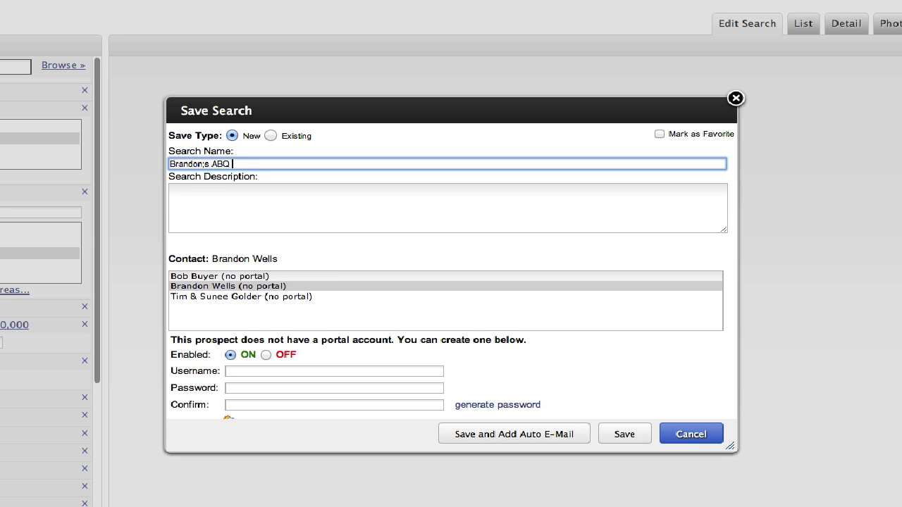
{"action": "type", "text": "Acres West Search"}
{"action": "left_click", "coordinate": [205, 164]}
{"action": "key", "text": "BackSpace"}
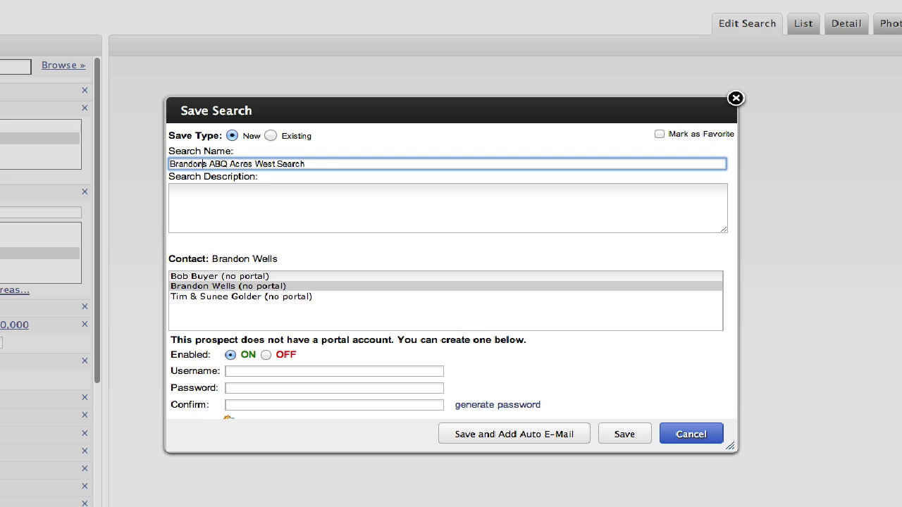
{"action": "type", "text": "'"}
{"action": "left_click", "coordinate": [328, 201]}
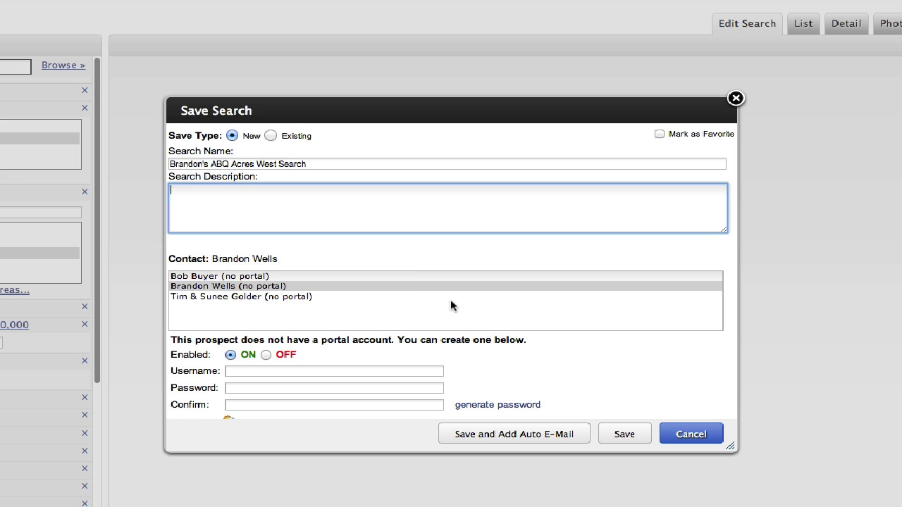
Enter a portal username built from the client's full name in the Save Search dialog.
{"action": "scroll", "coordinate": [451, 305], "scroll_direction": "down", "scroll_amount": 1}
{"action": "scroll", "coordinate": [452, 305], "scroll_direction": "down", "scroll_amount": 2}
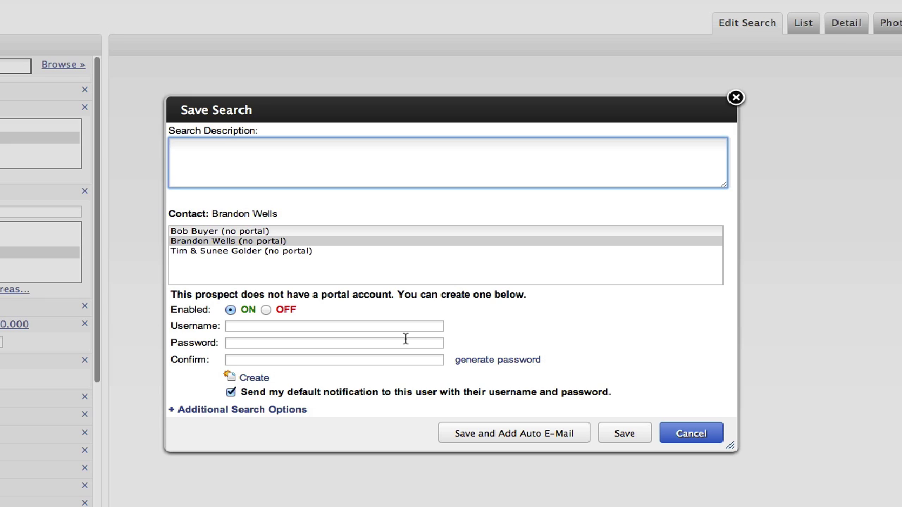
{"action": "left_click", "coordinate": [258, 326]}
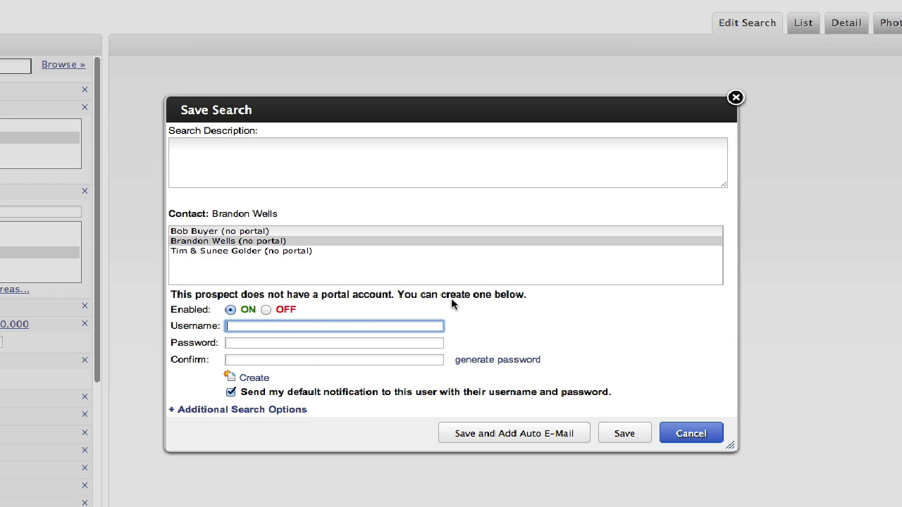
Generate a random portal password, then clear both password fields.
{"action": "left_click", "coordinate": [294, 343]}
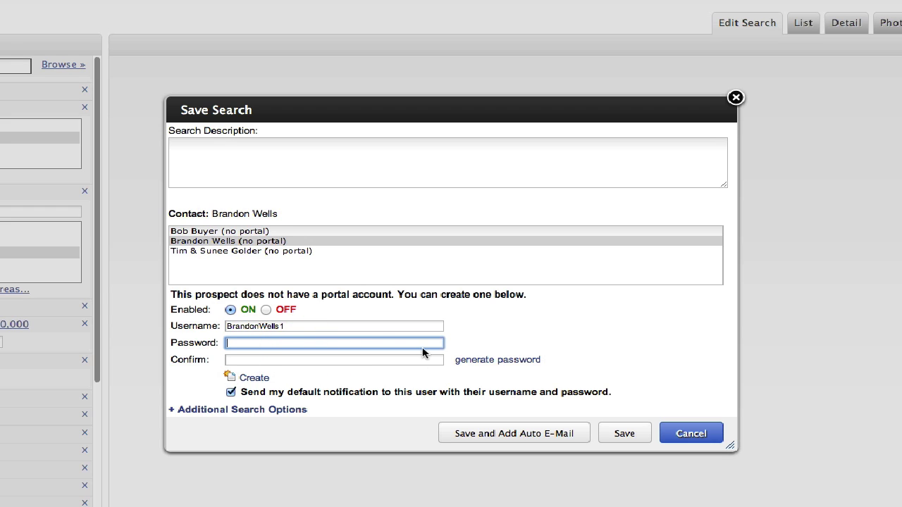
{"action": "left_click", "coordinate": [503, 360]}
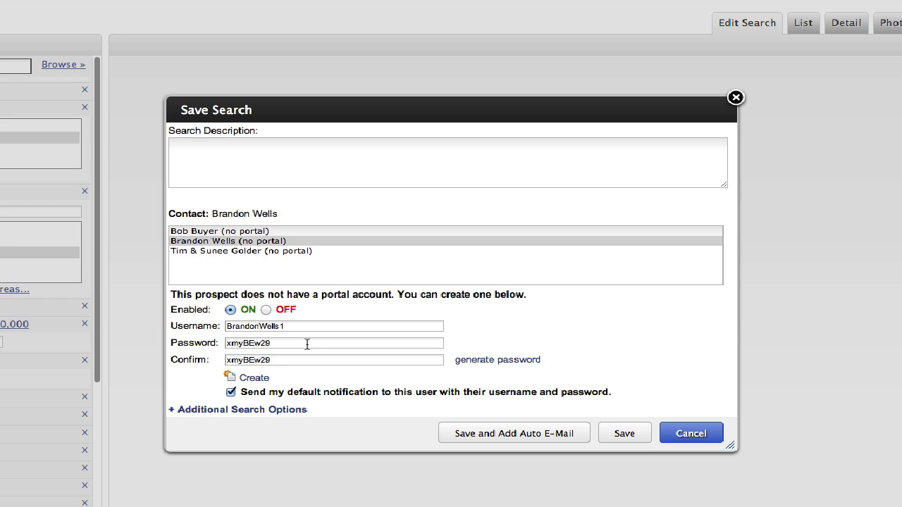
{"action": "left_click_drag", "start_coordinate": [306, 343], "coordinate": [170, 332]}
{"action": "key", "text": "BackSpace"}
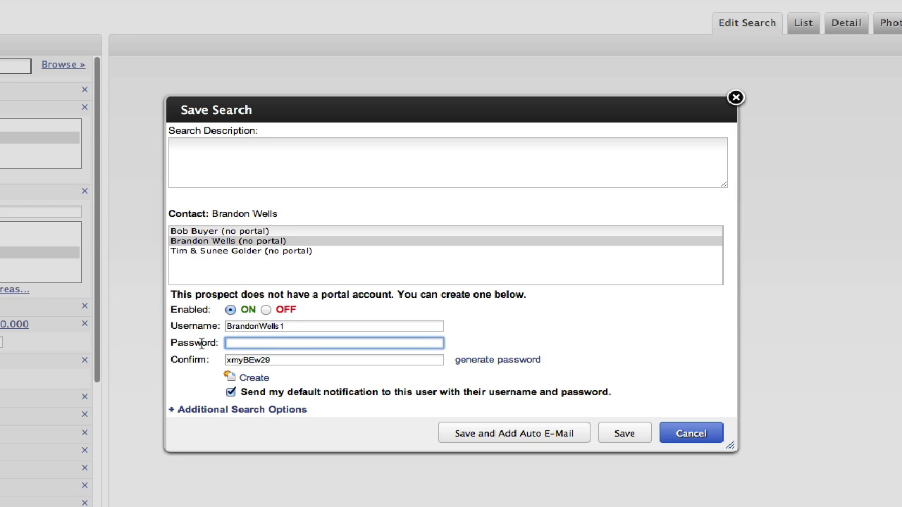
{"action": "left_click", "coordinate": [224, 360]}
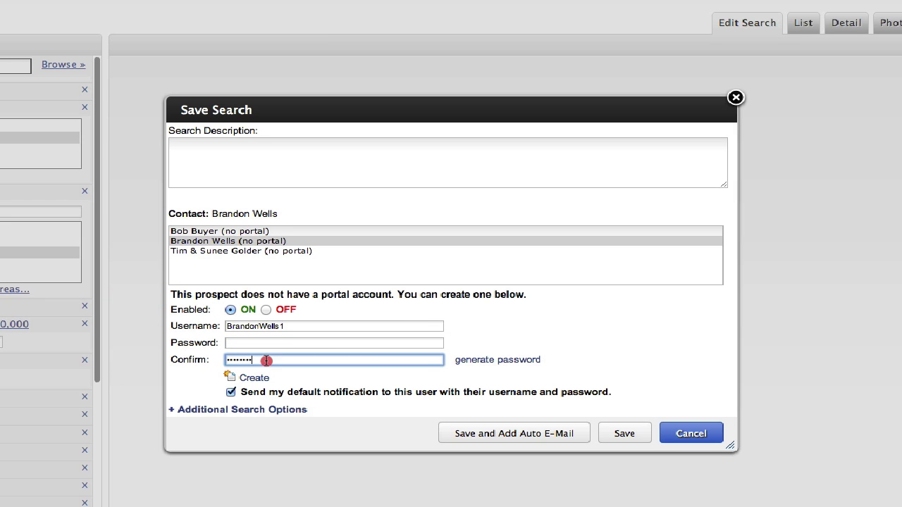
{"action": "left_click_drag", "start_coordinate": [267, 361], "coordinate": [225, 360]}
{"action": "key", "text": "BackSpace"}
Enter a custom password in Password and Confirm, and create the portal account.
{"action": "left_click", "coordinate": [306, 342]}
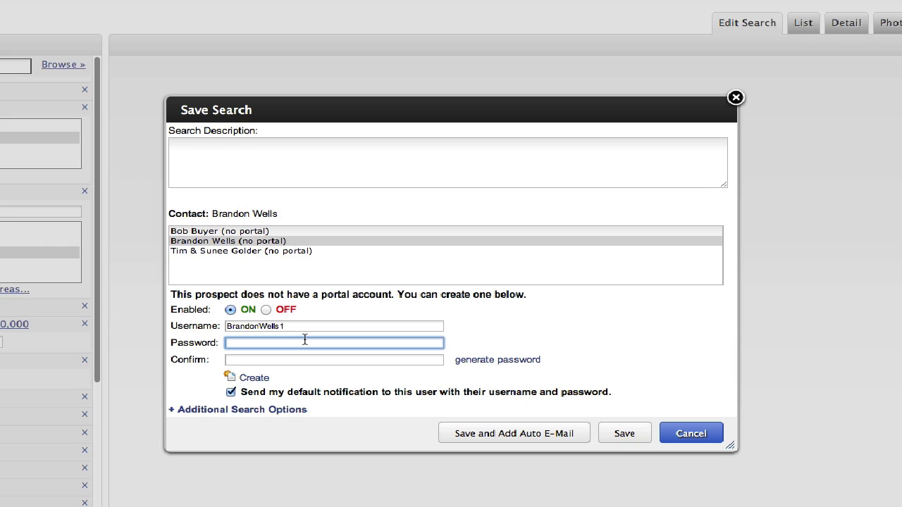
{"action": "type", "text": "•••••"}
{"action": "left_click", "coordinate": [318, 359]}
{"action": "type", "text": "••"}
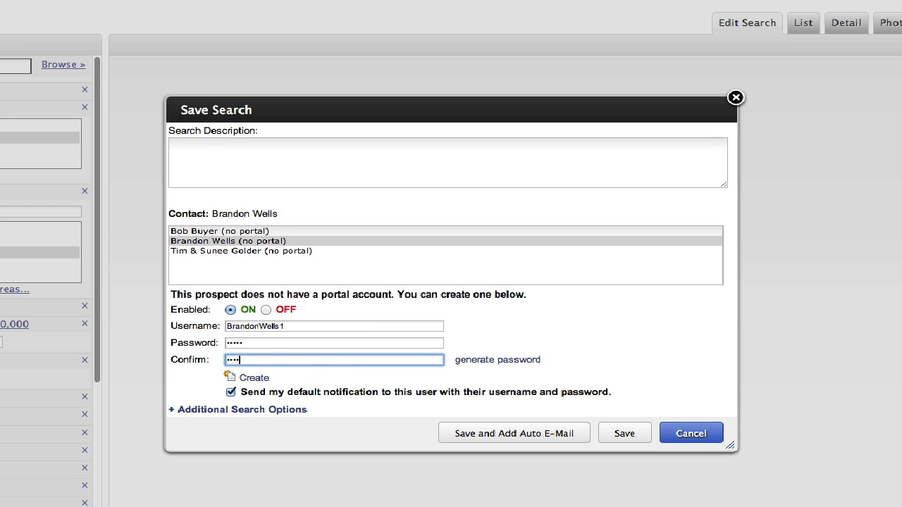
{"action": "left_click_drag", "start_coordinate": [324, 342], "coordinate": [216, 343]}
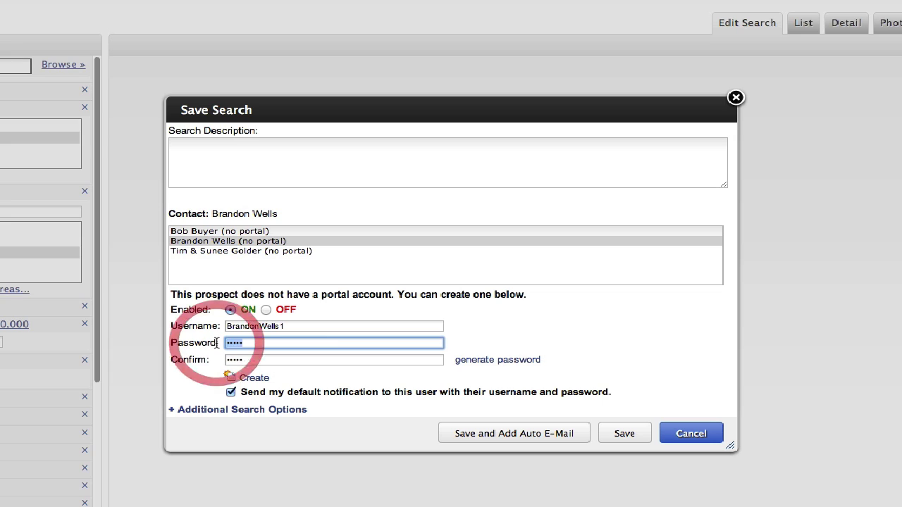
{"action": "type", "text": "•••"}
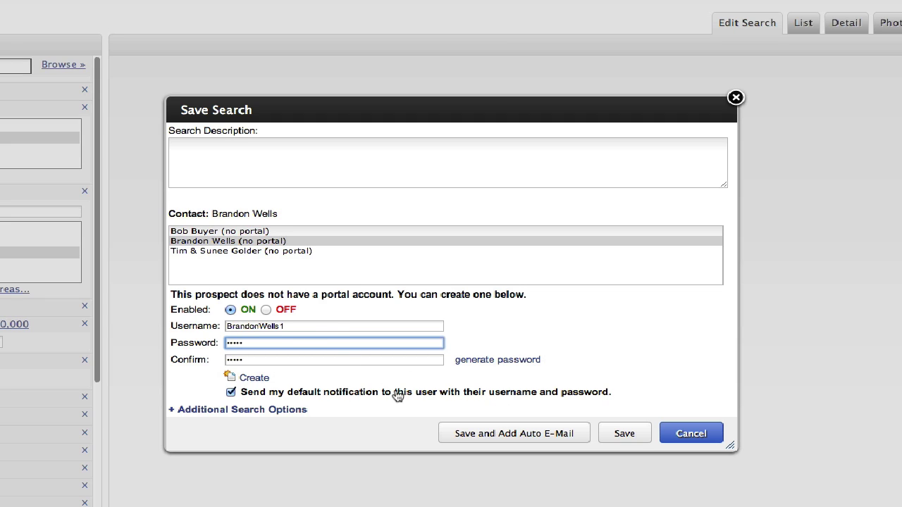
{"action": "left_click", "coordinate": [254, 384]}
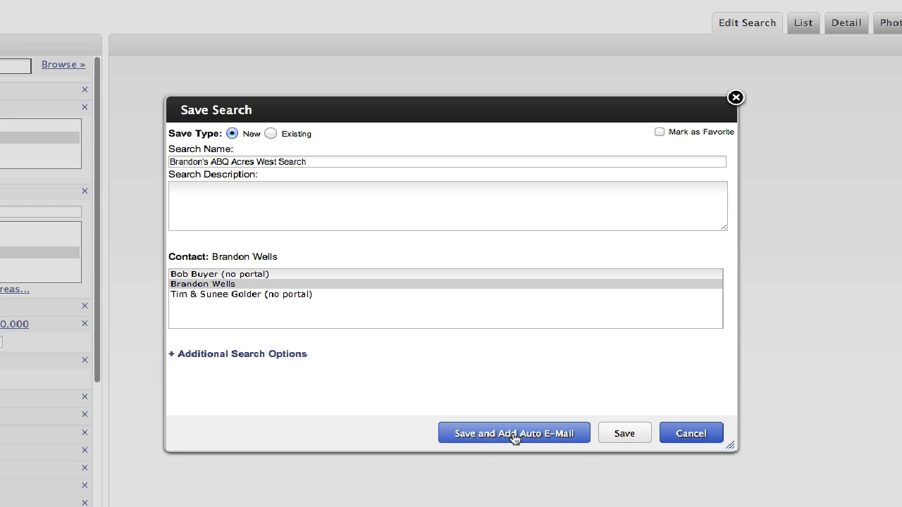
Save the search with an auto e-mail and strip 'Event ' from the event name.
{"action": "left_click", "coordinate": [487, 434]}
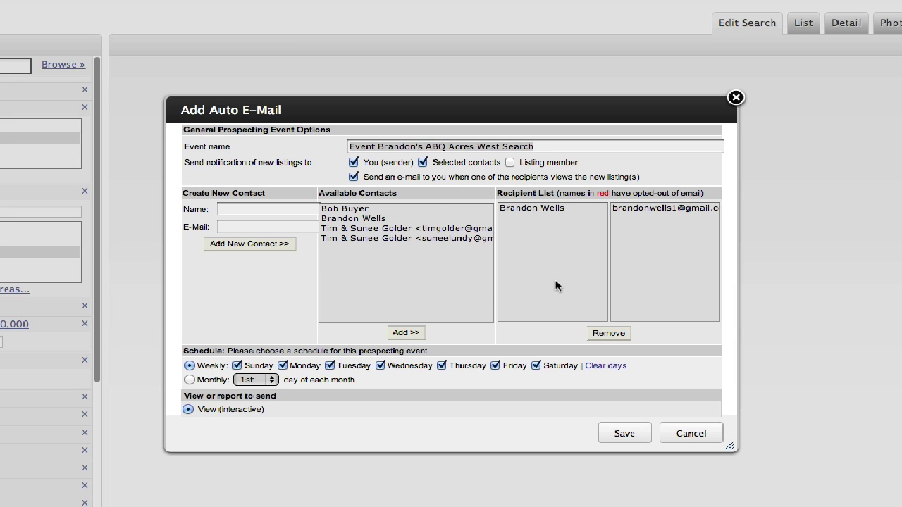
{"action": "left_click", "coordinate": [569, 147]}
{"action": "triple_click", "coordinate": [511, 146]}
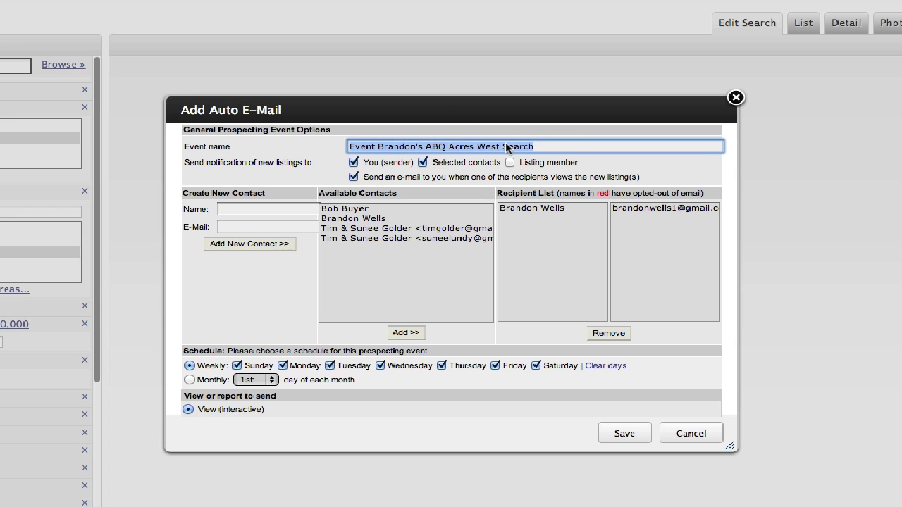
{"action": "left_click", "coordinate": [374, 148]}
{"action": "key", "text": "BackSpace"}
{"action": "key", "text": "BackSpace"}
{"action": "key", "text": "BackSpace"}
{"action": "key", "text": "BackSpace"}
{"action": "key", "text": "BackSpace"}
{"action": "key", "text": "BackSpace"}
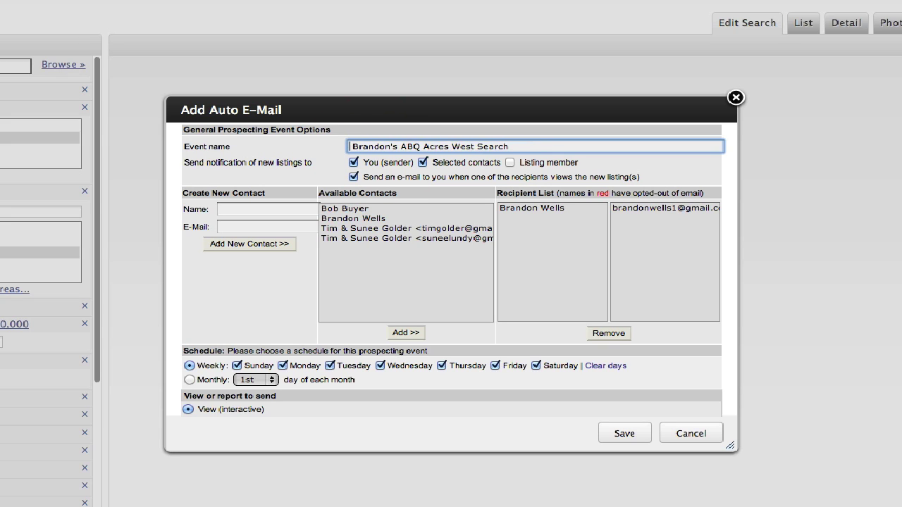
{"action": "key", "text": "Delete"}
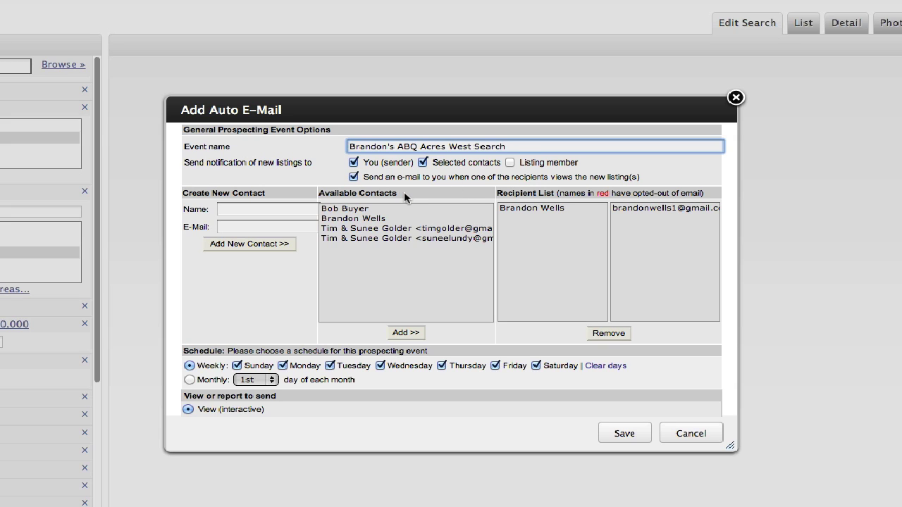
Toggle the recipient-viewed notification off and back on, and adjust two further auto e-mail options.
{"action": "left_click", "coordinate": [354, 178]}
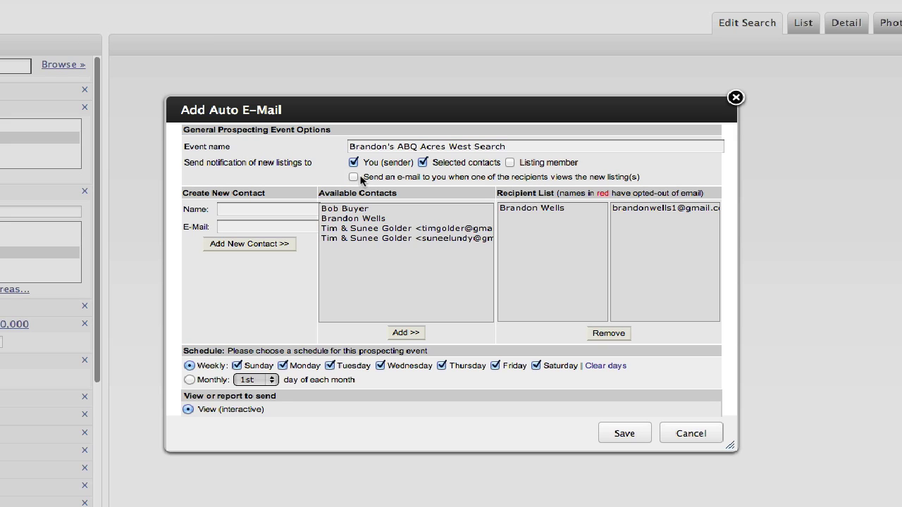
{"action": "left_click", "coordinate": [355, 178]}
{"action": "left_click", "coordinate": [249, 209]}
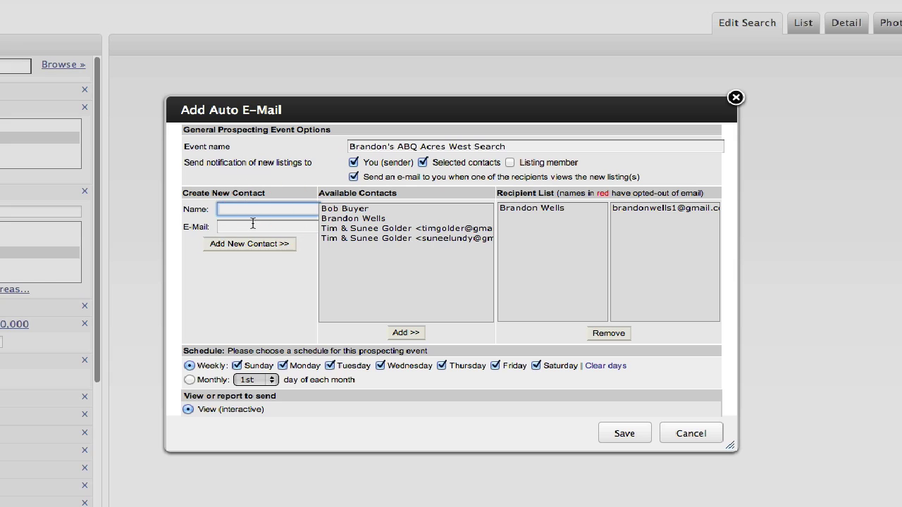
{"action": "left_click", "coordinate": [253, 226]}
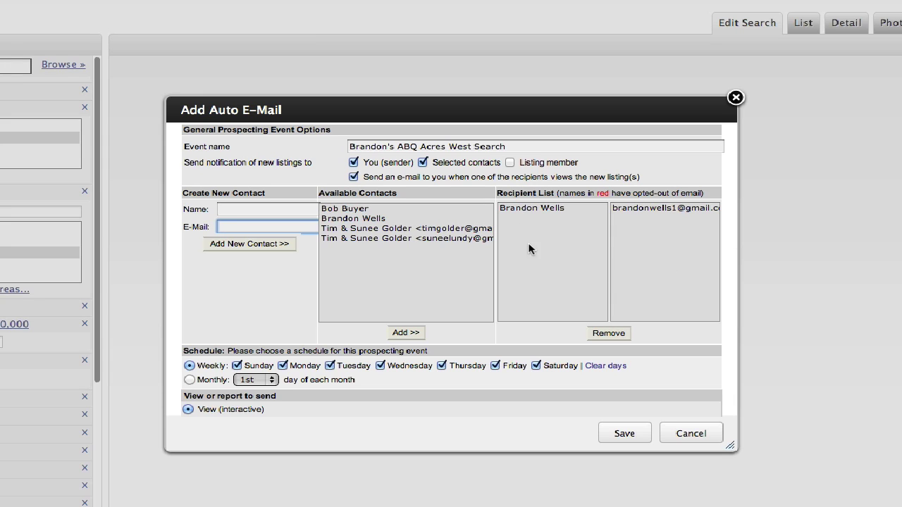
Change the auto e-mail schedule from weekly to Monthly on the 1st.
{"action": "scroll", "coordinate": [554, 292], "scroll_direction": "down", "scroll_amount": 3}
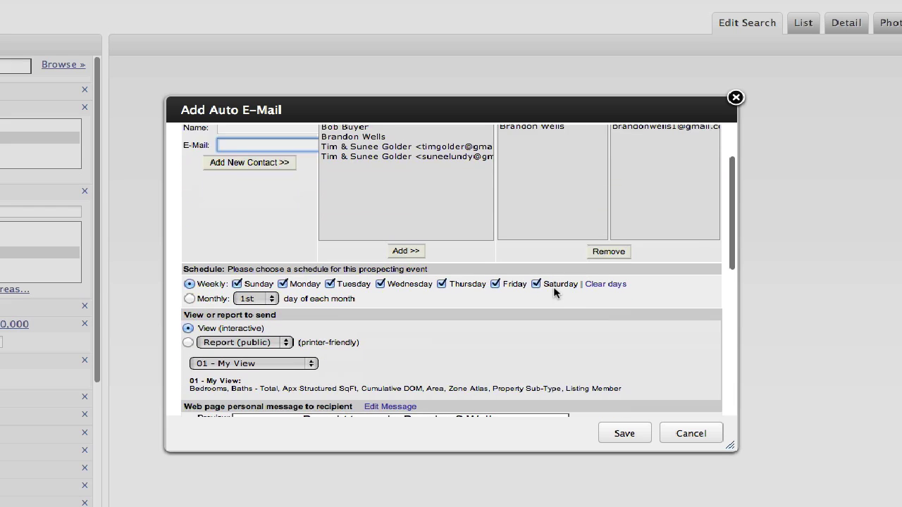
{"action": "scroll", "coordinate": [554, 291], "scroll_direction": "down", "scroll_amount": 2}
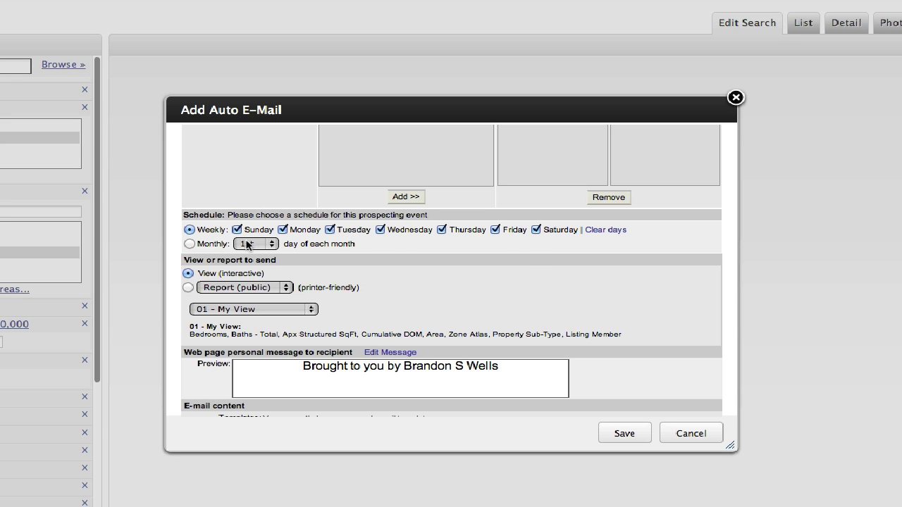
{"action": "left_click", "coordinate": [191, 245]}
{"action": "left_click", "coordinate": [192, 254]}
Review the e-mail Subject and Body, then save the auto e-mail setup.
{"action": "scroll", "coordinate": [471, 381], "scroll_direction": "down", "scroll_amount": 3}
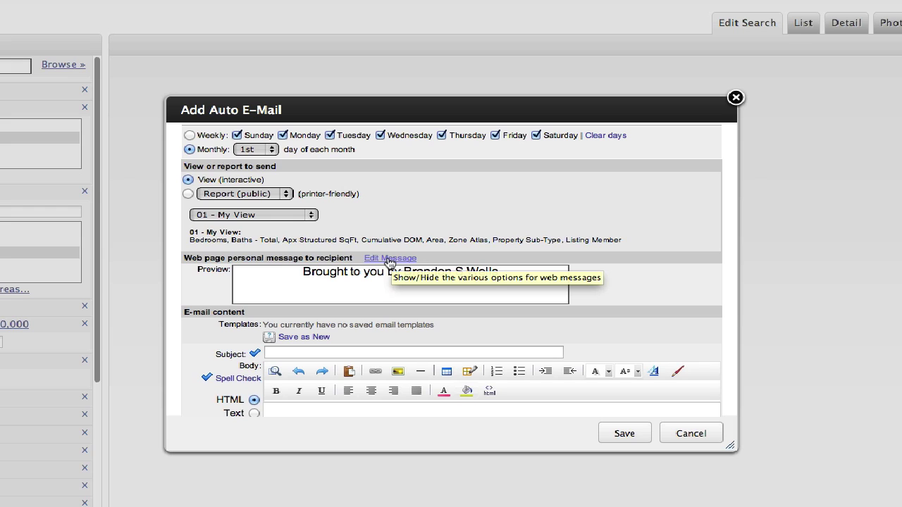
{"action": "scroll", "coordinate": [395, 268], "scroll_direction": "down", "scroll_amount": 1}
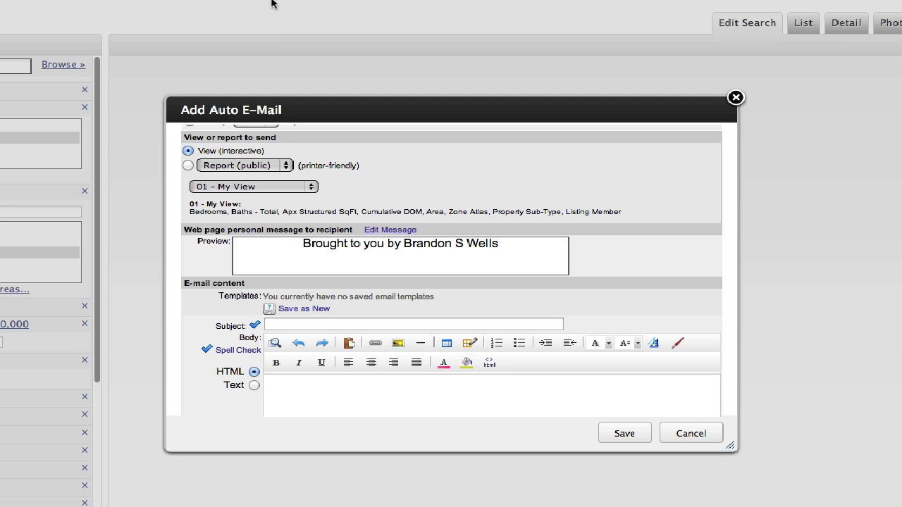
{"action": "mouse_move", "coordinate": [268, 1]}
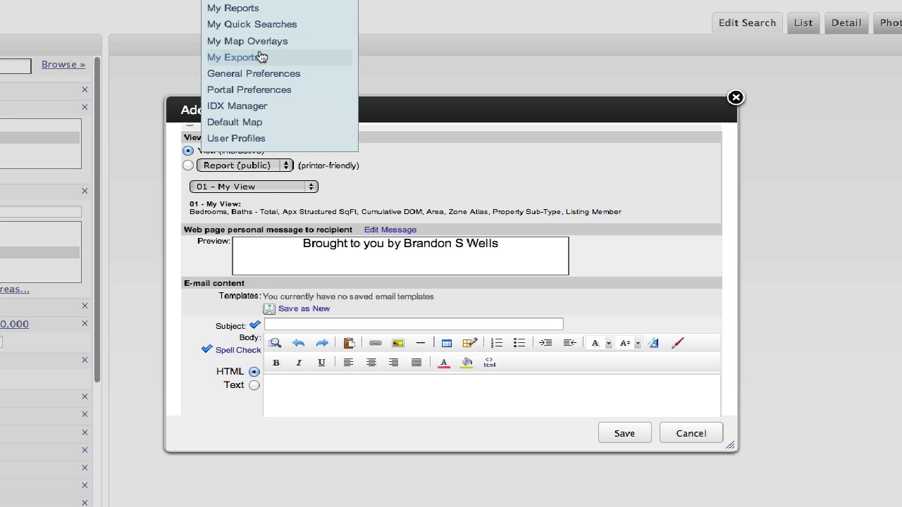
{"action": "scroll", "coordinate": [515, 250], "scroll_direction": "down", "scroll_amount": 5}
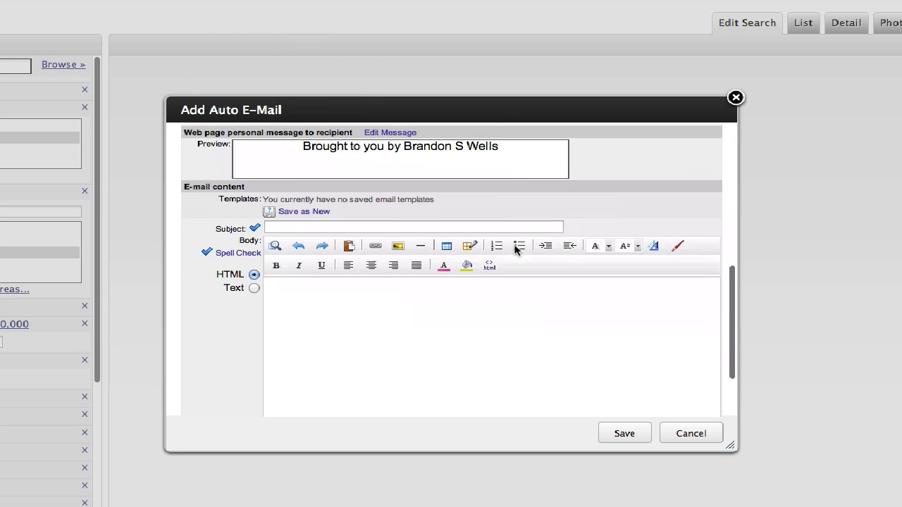
{"action": "left_click", "coordinate": [346, 225]}
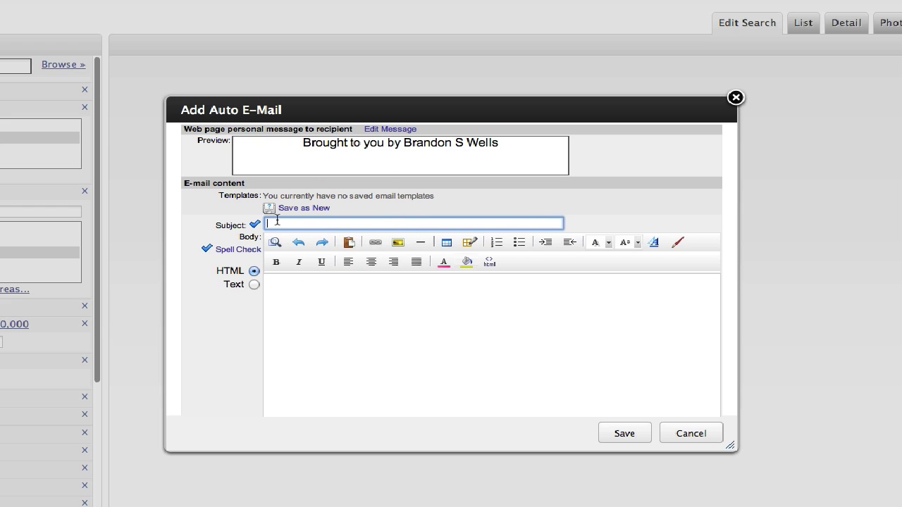
{"action": "left_click", "coordinate": [308, 307]}
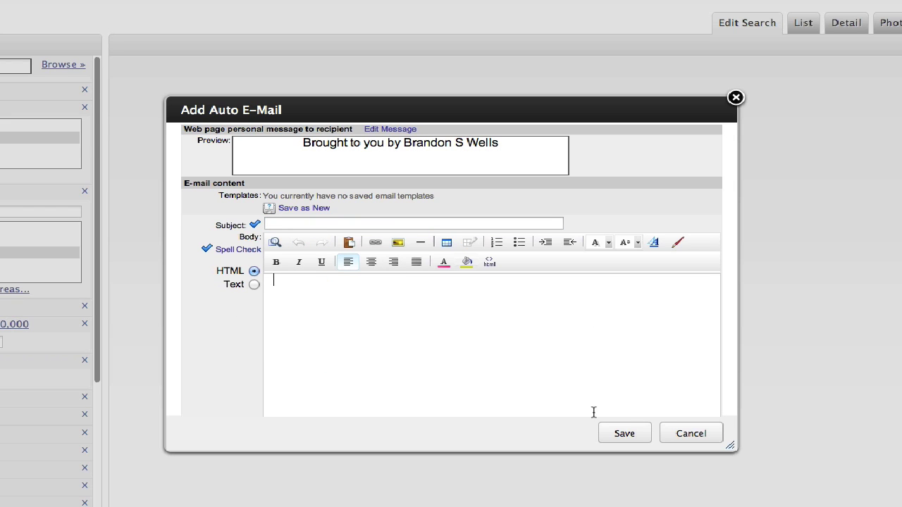
{"action": "left_click", "coordinate": [625, 433]}
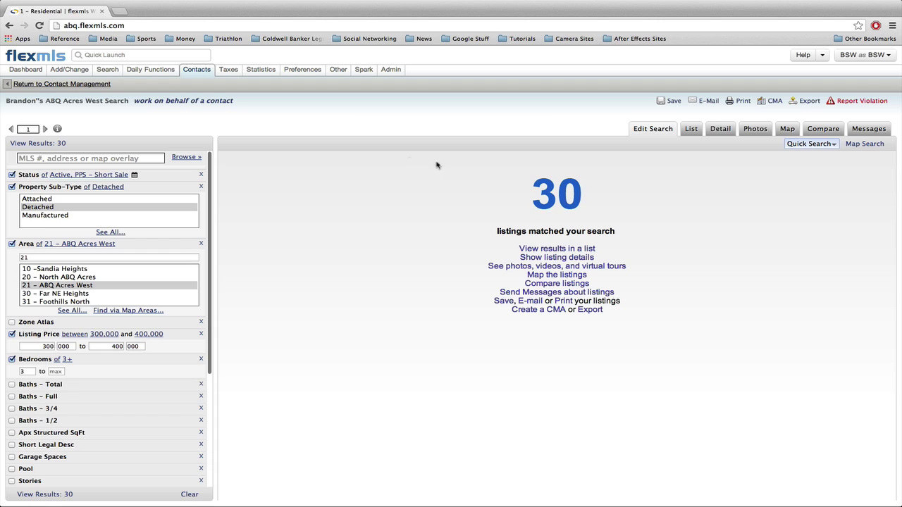
Open the client's contact record from Contact Management and view its saved searches and auto e-mails.
{"action": "mouse_move", "coordinate": [200, 75]}
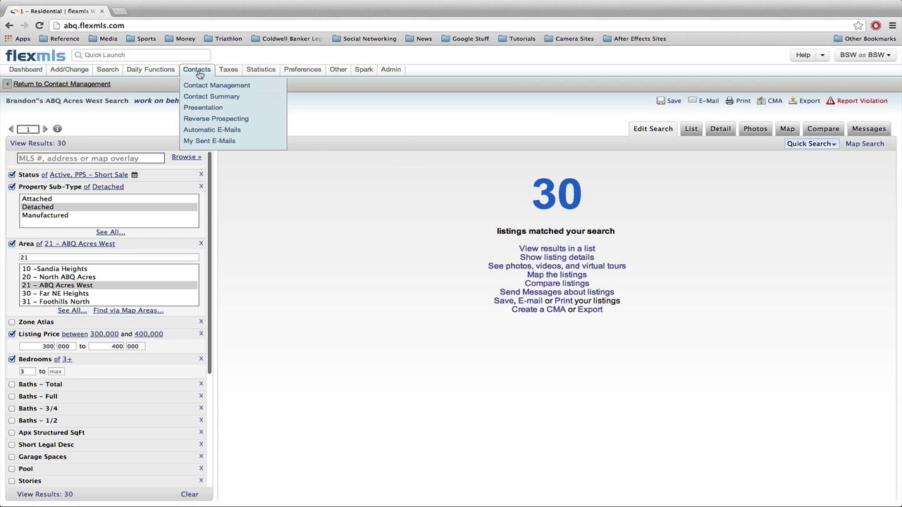
{"action": "left_click", "coordinate": [201, 85]}
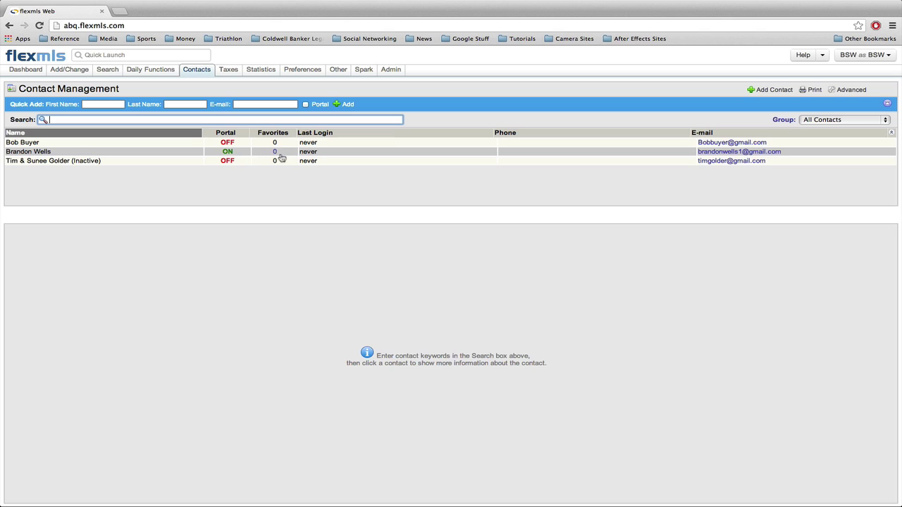
{"action": "left_click", "coordinate": [143, 152]}
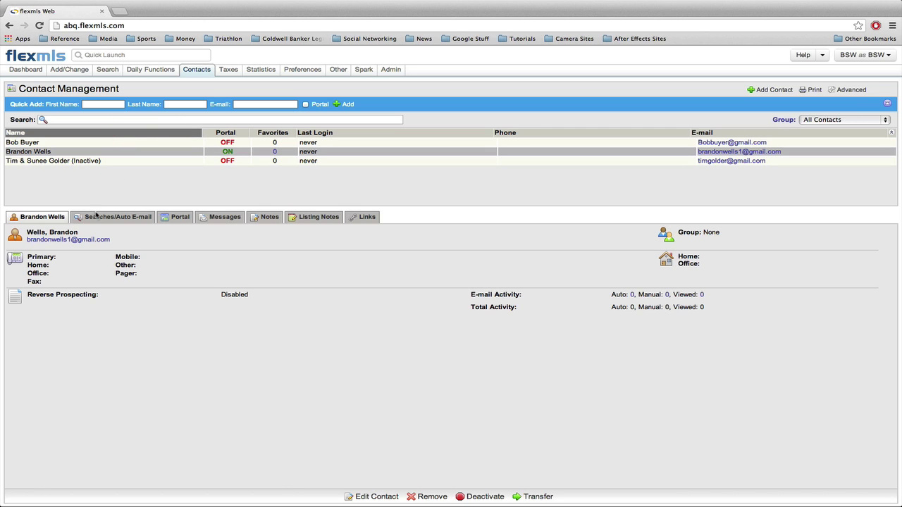
{"action": "left_click", "coordinate": [111, 218]}
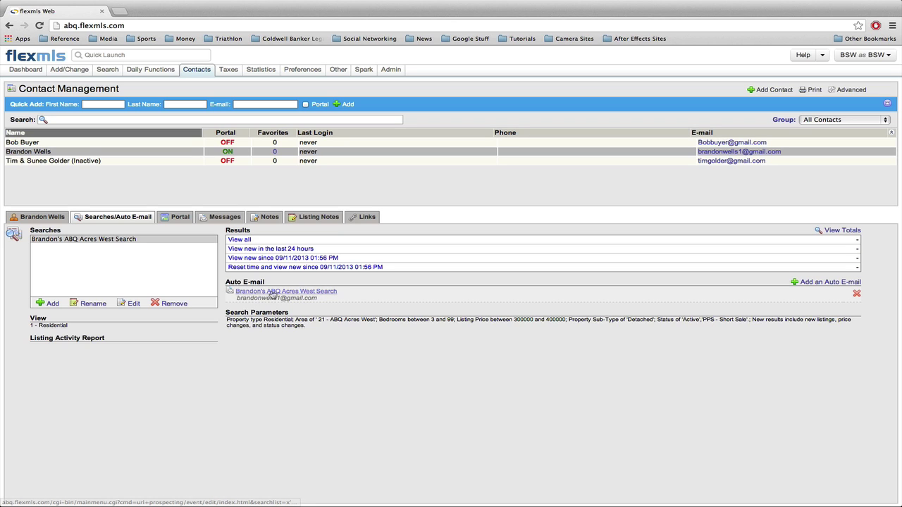
Show the client's portal settings, select the portal web address, and open a blank browser tab.
{"action": "left_click", "coordinate": [260, 293]}
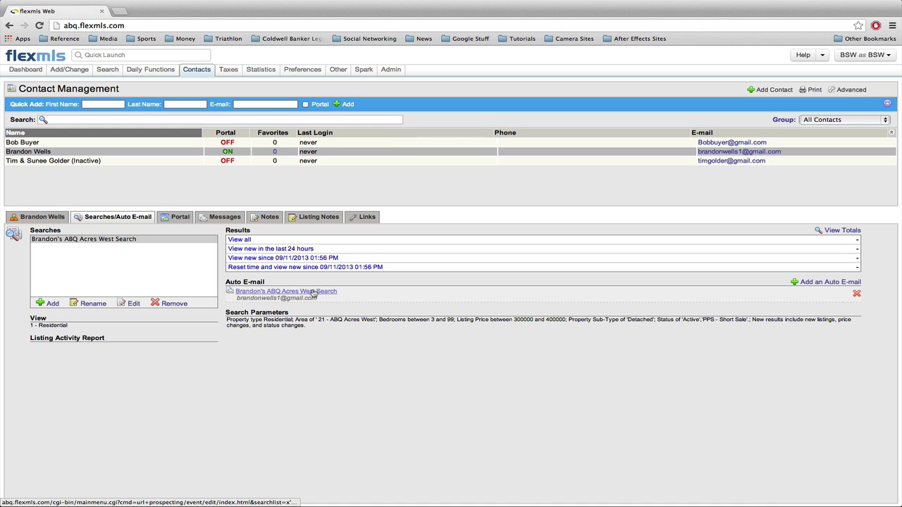
{"action": "left_click", "coordinate": [181, 218]}
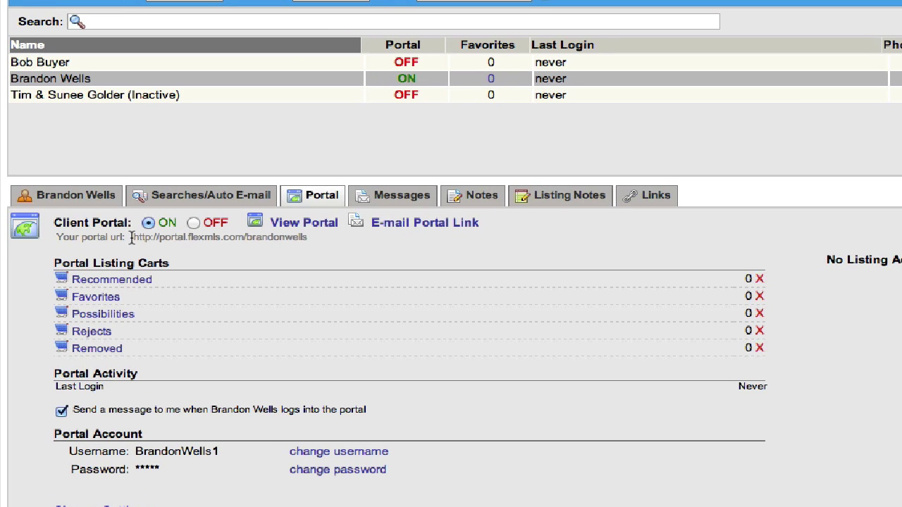
{"action": "left_click_drag", "start_coordinate": [131, 238], "coordinate": [343, 240]}
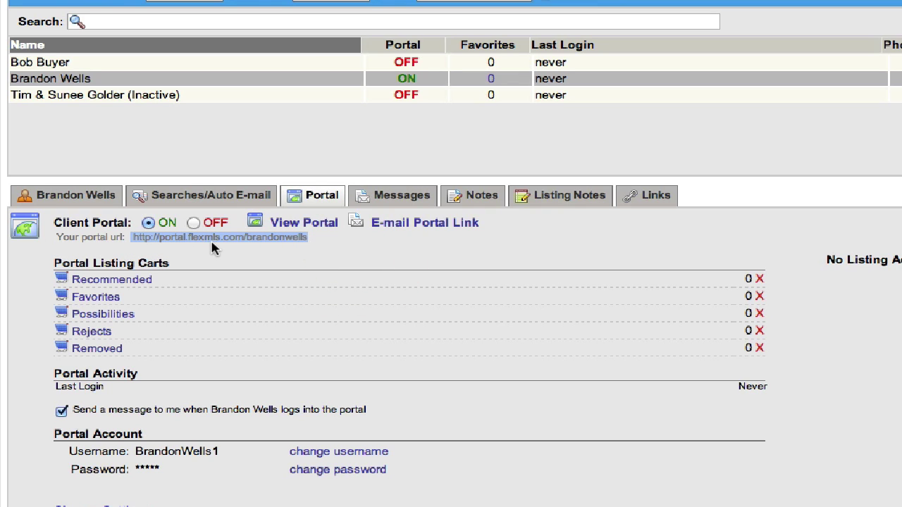
{"action": "left_click", "coordinate": [295, 243]}
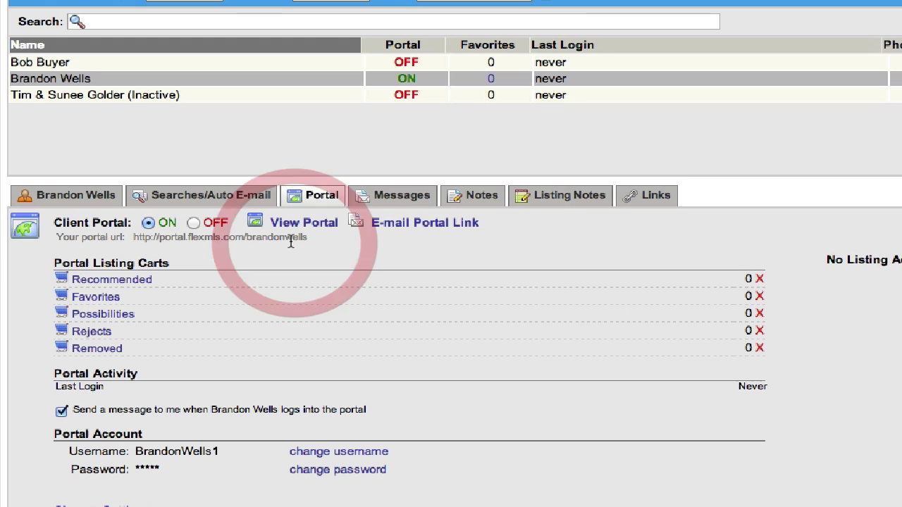
{"action": "left_click_drag", "start_coordinate": [311, 238], "coordinate": [133, 237]}
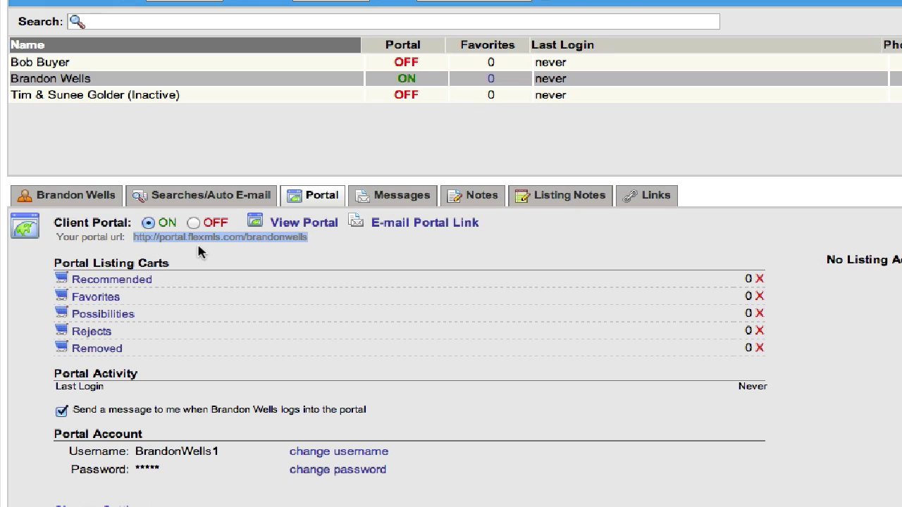
{"action": "left_click", "coordinate": [217, 252]}
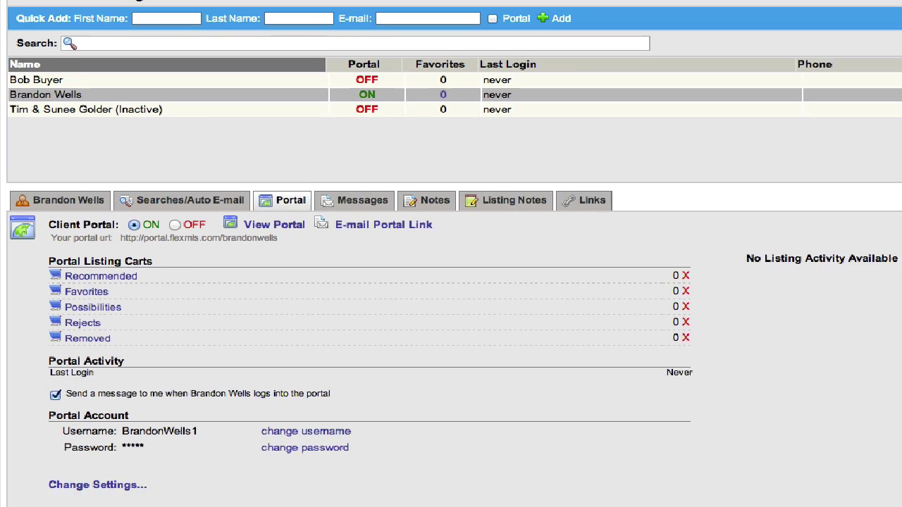
{"action": "left_click", "coordinate": [120, 13]}
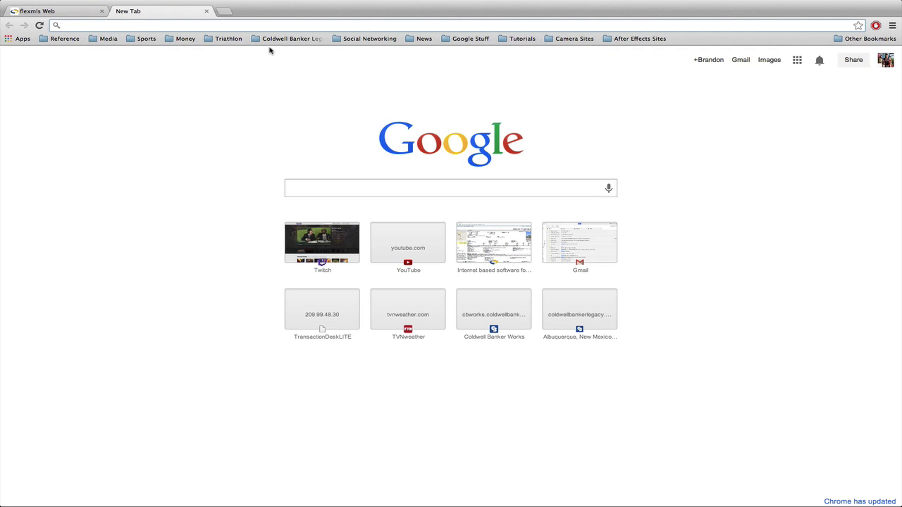
Back on the flexmls contact page, launch the client's customer portal and dismiss the welcome message.
{"action": "type", "text": "pro"}
{"action": "key", "text": "BackSpace"}
{"action": "key", "text": "BackSpace"}
{"action": "key", "text": "BackSpace"}
{"action": "left_click", "coordinate": [67, 12]}
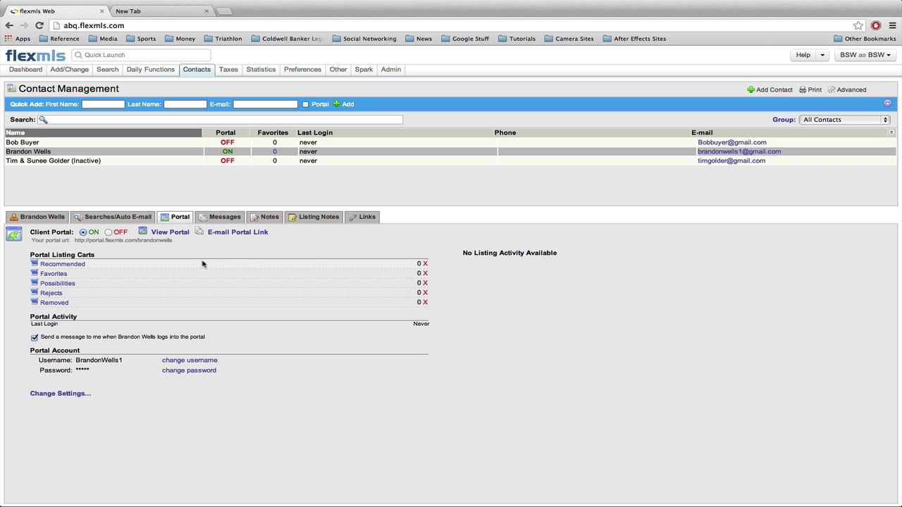
{"action": "left_click", "coordinate": [170, 232]}
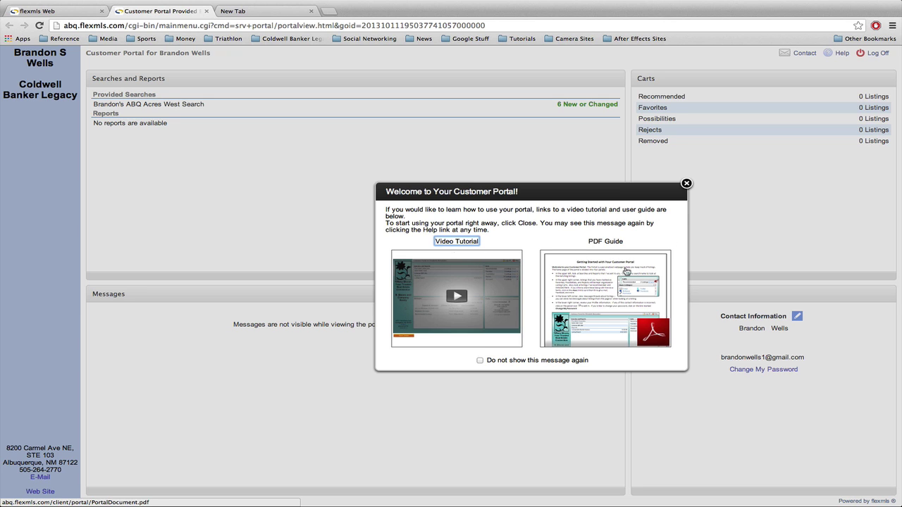
{"action": "left_click", "coordinate": [687, 183]}
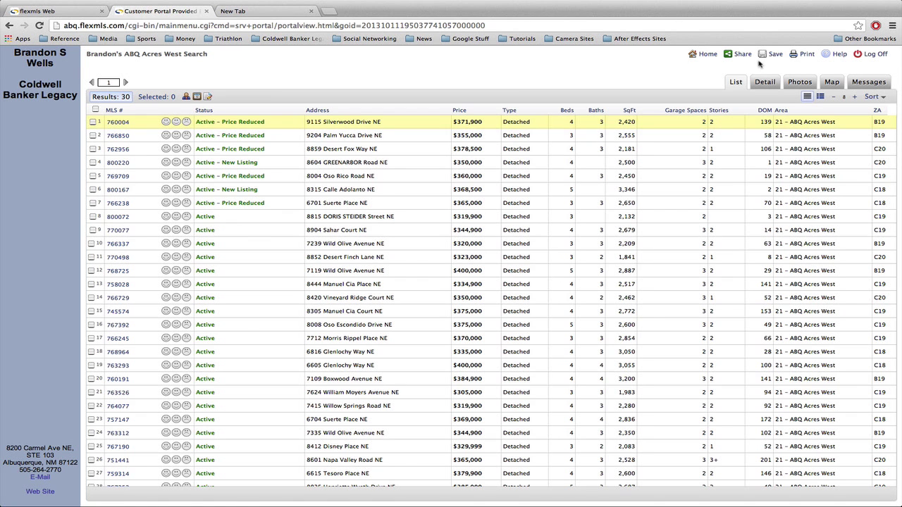
{"action": "left_click", "coordinate": [766, 81]}
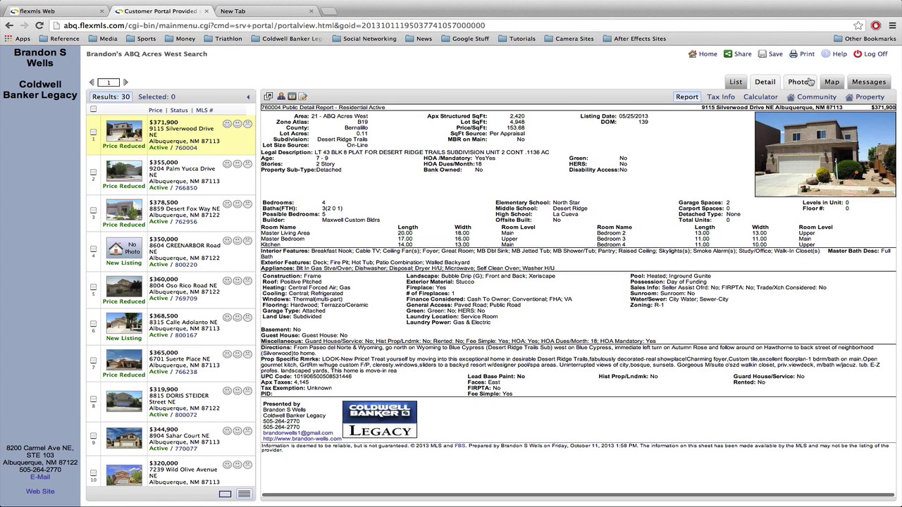
{"action": "left_click", "coordinate": [809, 82]}
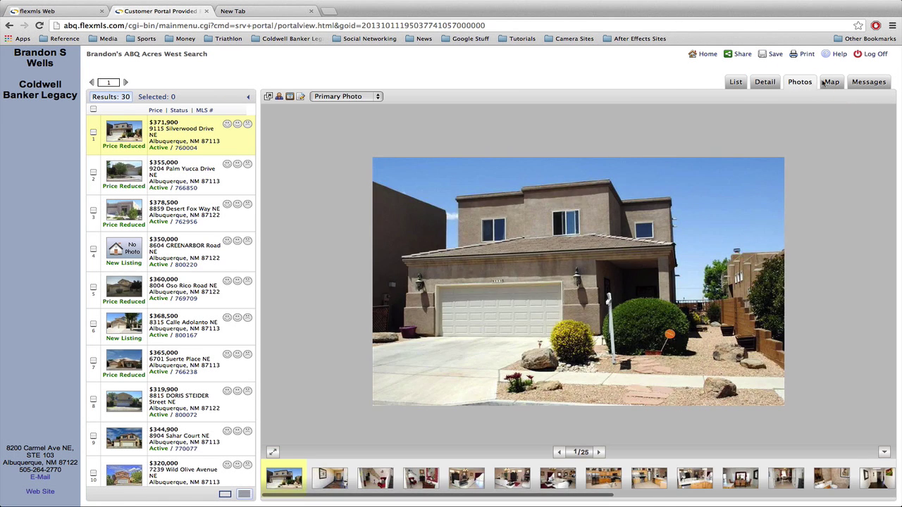
{"action": "left_click", "coordinate": [832, 82]}
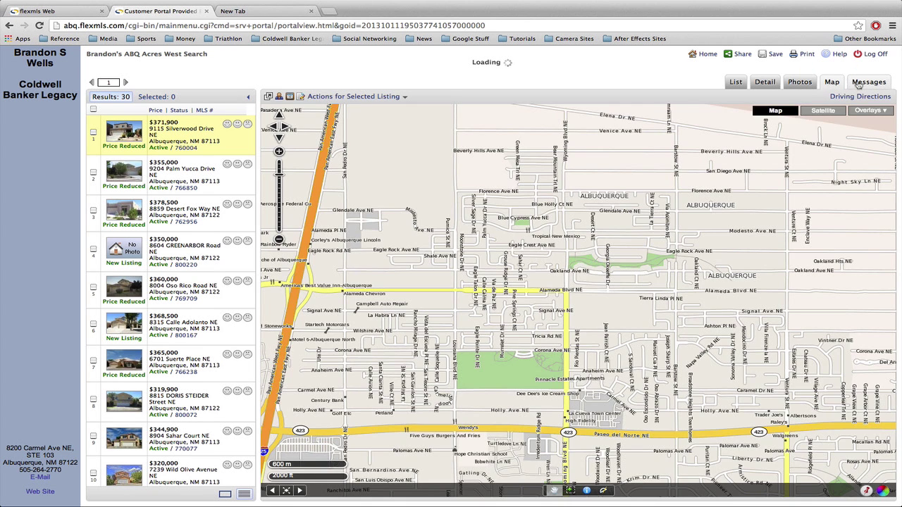
{"action": "left_click", "coordinate": [860, 82]}
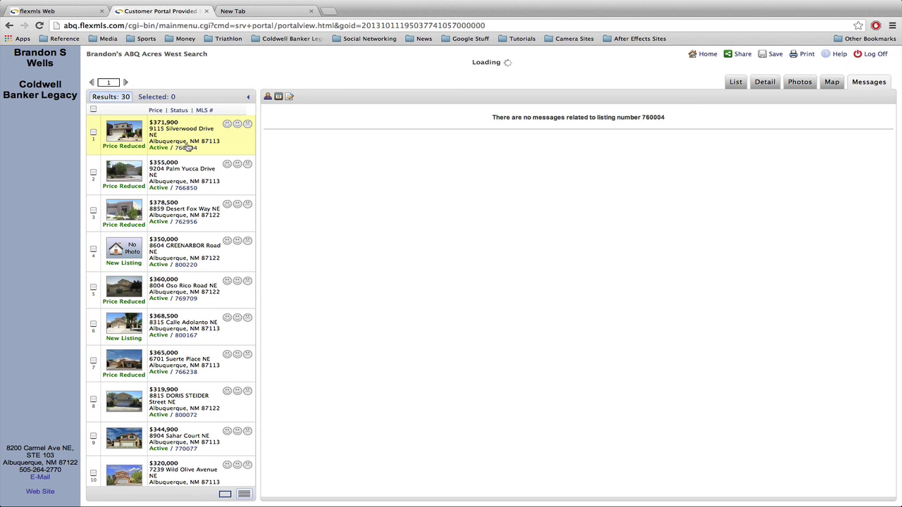
{"action": "left_click", "coordinate": [736, 81]}
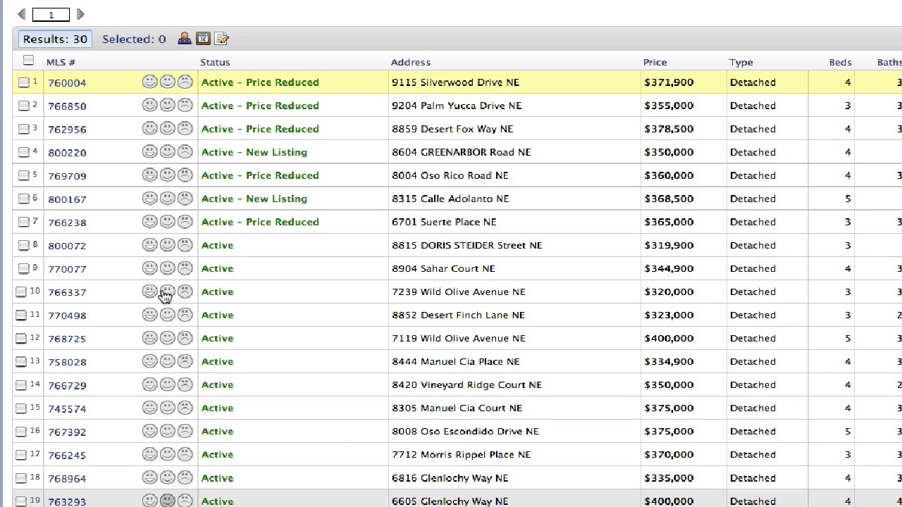
{"action": "left_click", "coordinate": [150, 84]}
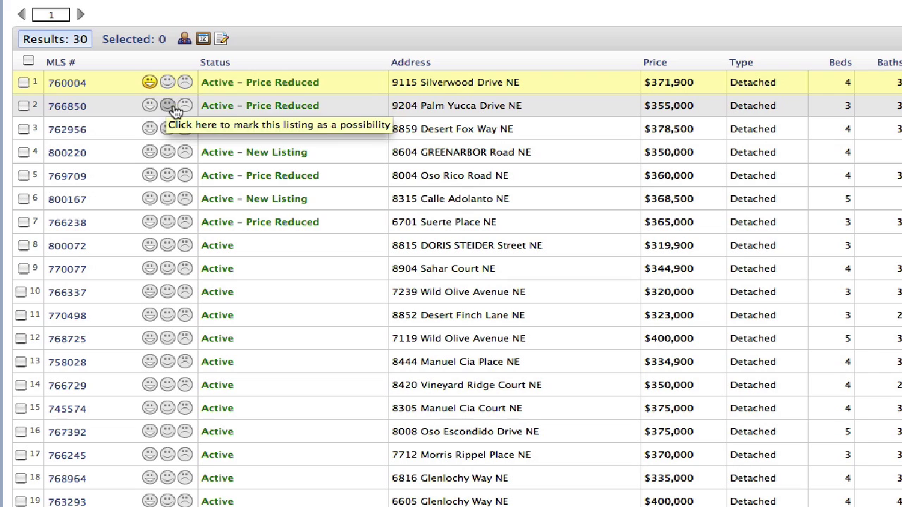
Rate listings: favorites 766238, 770498; possibilities 766850, 800167, 800072, 770077, 768725; rejects 762956, 769709.
{"action": "left_click", "coordinate": [168, 105]}
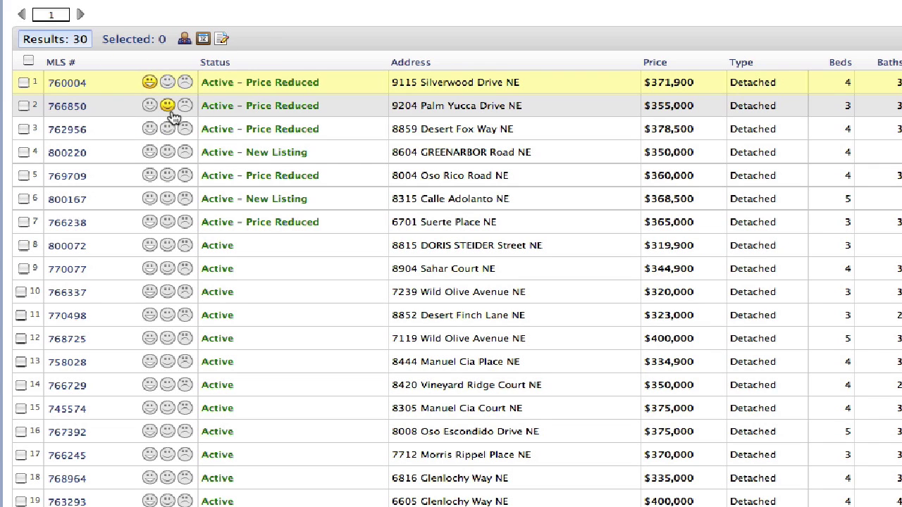
{"action": "left_click", "coordinate": [186, 131]}
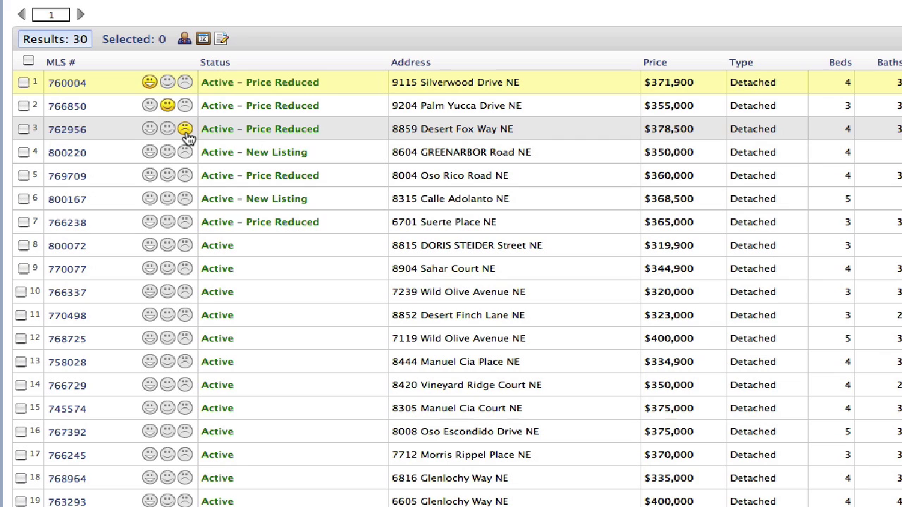
{"action": "left_click", "coordinate": [185, 175]}
{"action": "left_click", "coordinate": [169, 201]}
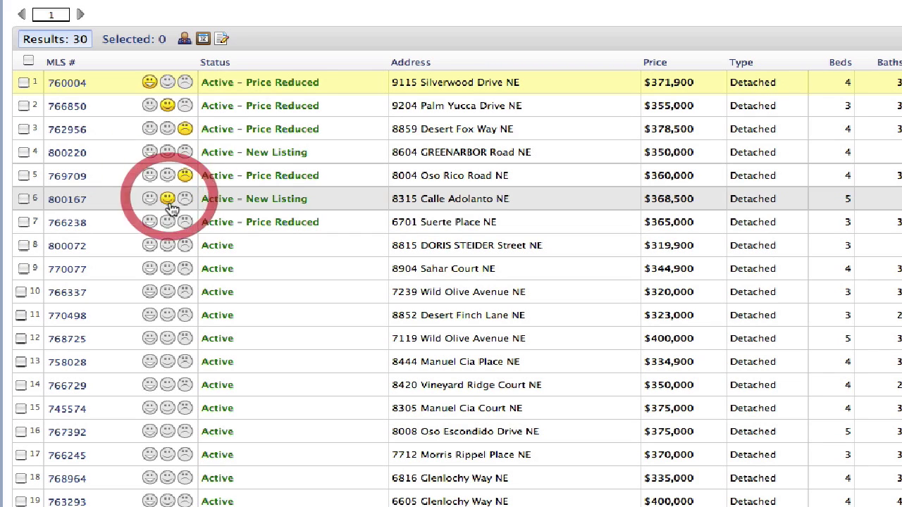
{"action": "left_click", "coordinate": [149, 222]}
{"action": "left_click", "coordinate": [167, 245]}
{"action": "left_click", "coordinate": [169, 269]}
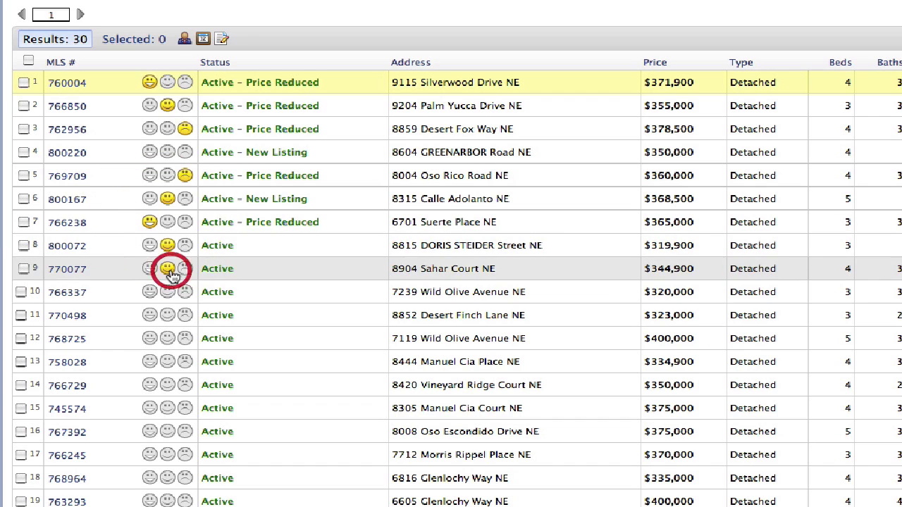
{"action": "left_click", "coordinate": [151, 296]}
{"action": "left_click", "coordinate": [150, 315]}
{"action": "left_click", "coordinate": [169, 339]}
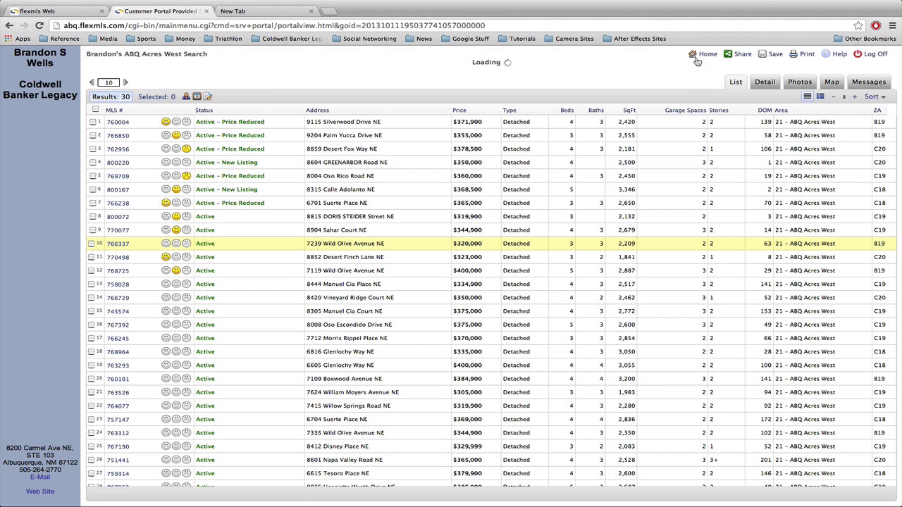
From the portal home page, review the Favorites cart, then return to the agent's flexmls session.
{"action": "left_click", "coordinate": [712, 55]}
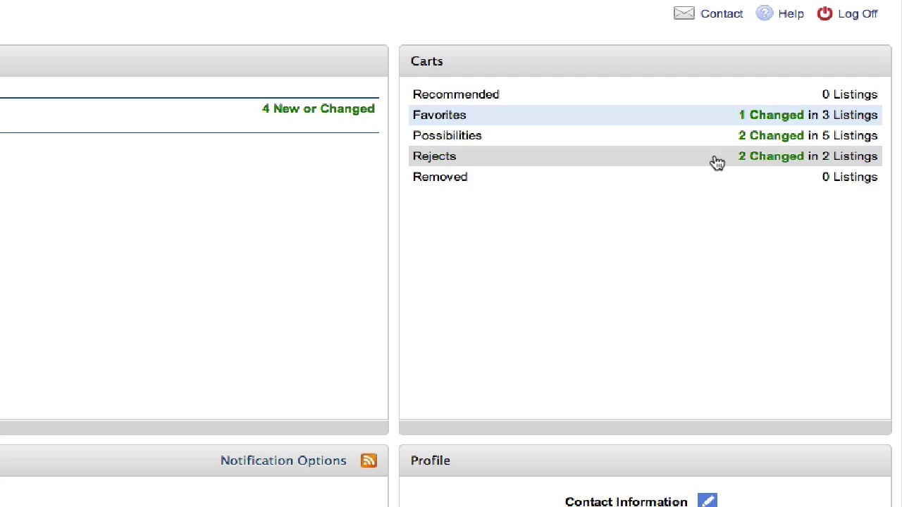
{"action": "left_click", "coordinate": [506, 121]}
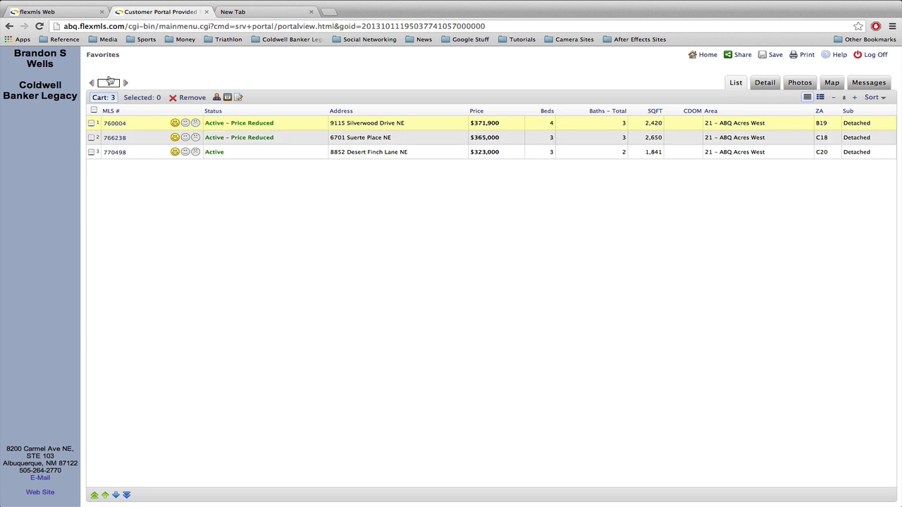
{"action": "left_click", "coordinate": [56, 13]}
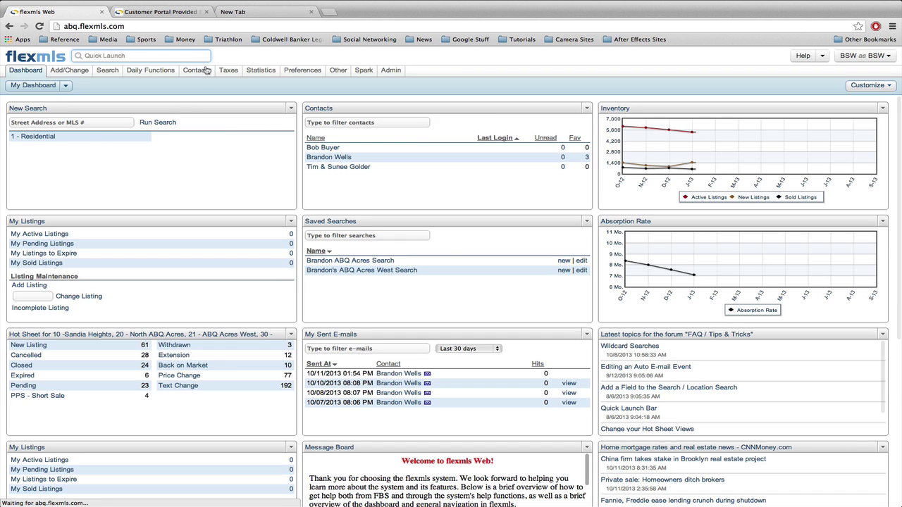
Open the client's record from Contact Management and show its Portal tab cart counts.
{"action": "mouse_move", "coordinate": [197, 70]}
{"action": "left_click", "coordinate": [209, 86]}
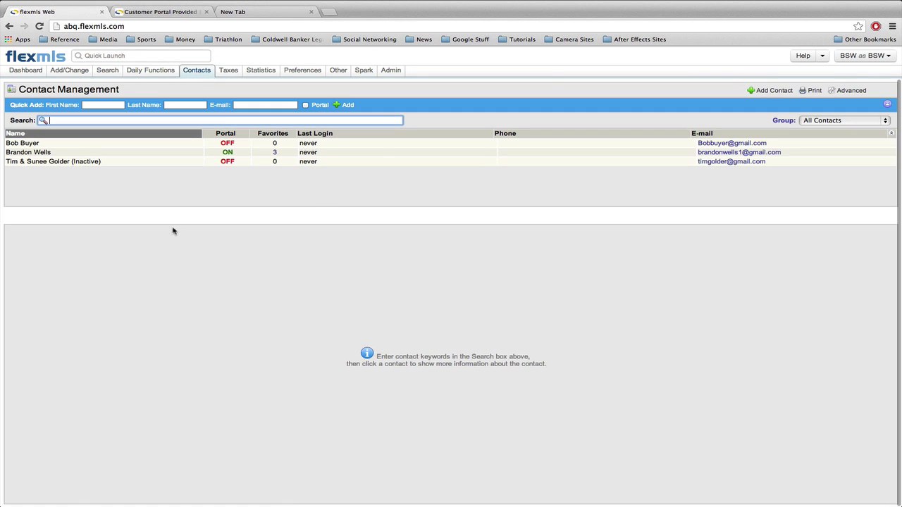
{"action": "left_click", "coordinate": [48, 152]}
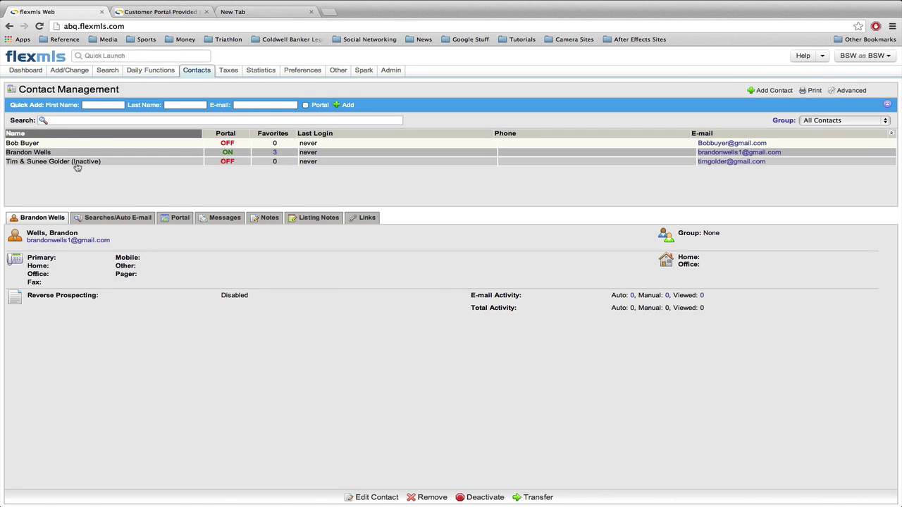
{"action": "left_click", "coordinate": [188, 215]}
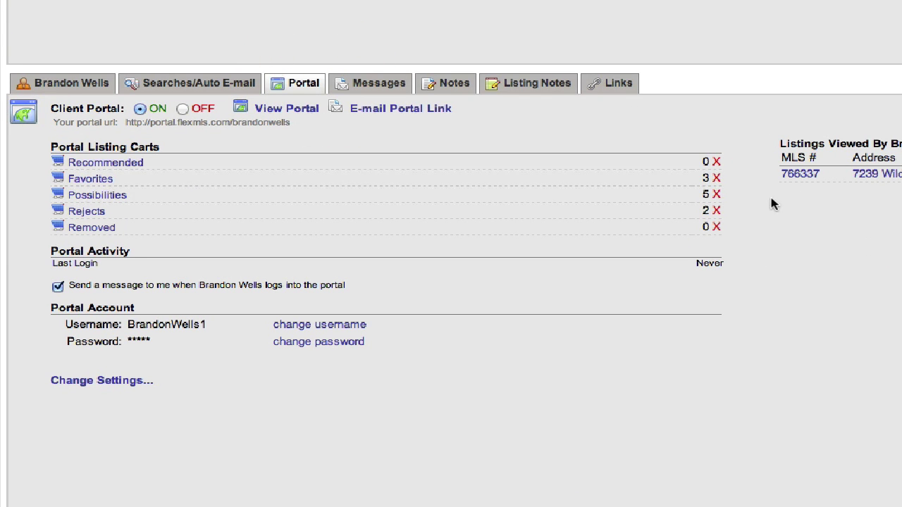